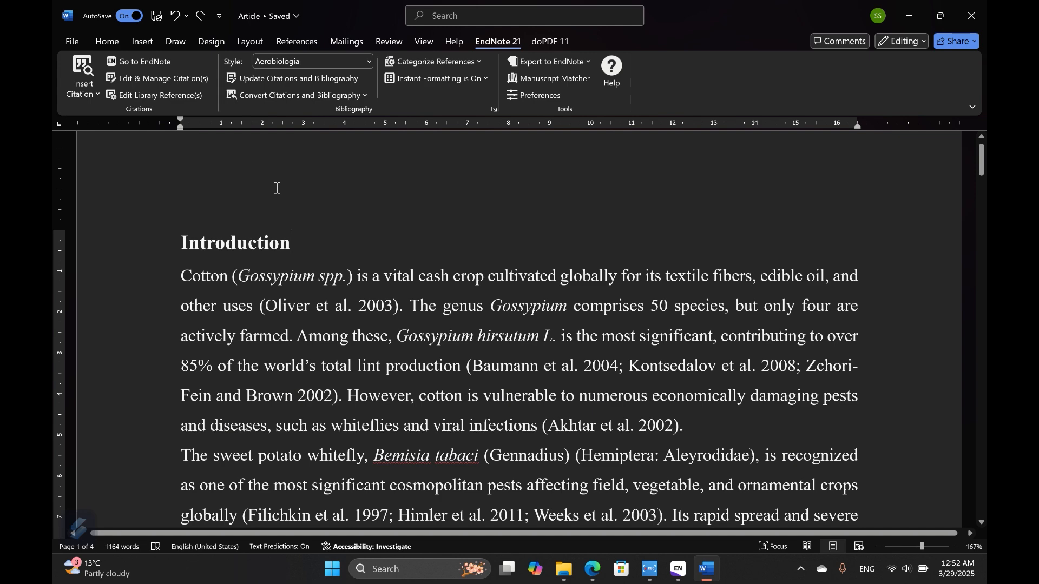
- Search the EndNote libraries for "pest", insert the found citation after the Introduction heading, and undo the insertion
{"action": "left_click", "coordinate": [80, 66]}
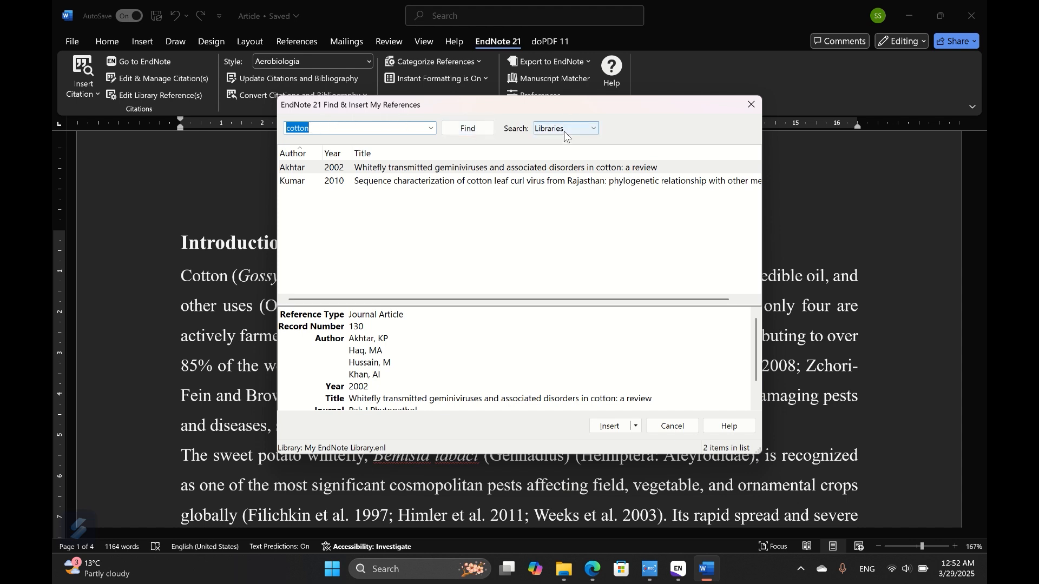
{"action": "left_click", "coordinate": [326, 127]}
{"action": "left_click_drag", "start_coordinate": [326, 128], "coordinate": [252, 130]}
{"action": "type", "text": "pest"}
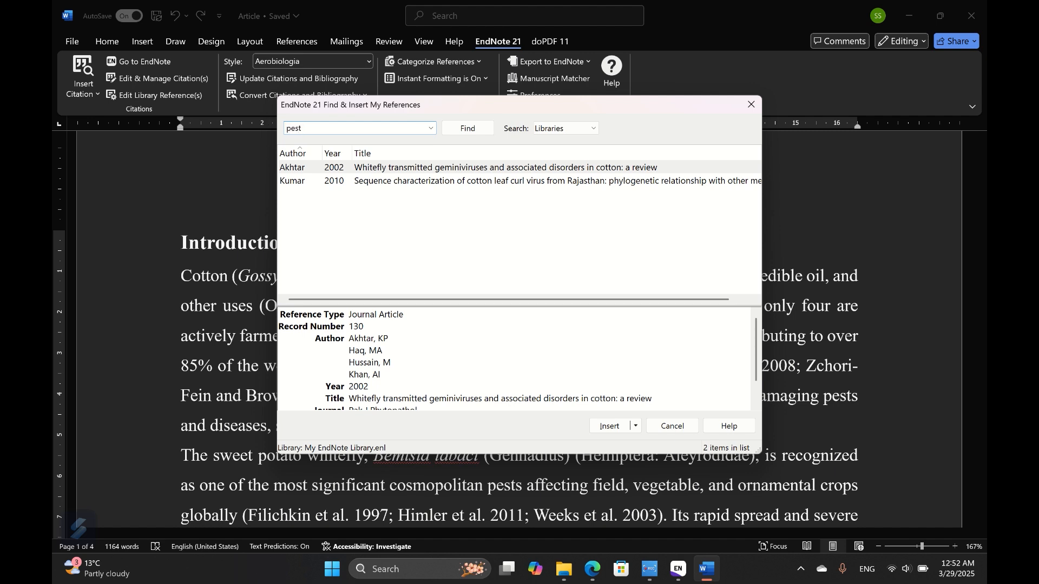
{"action": "left_click", "coordinate": [464, 129]}
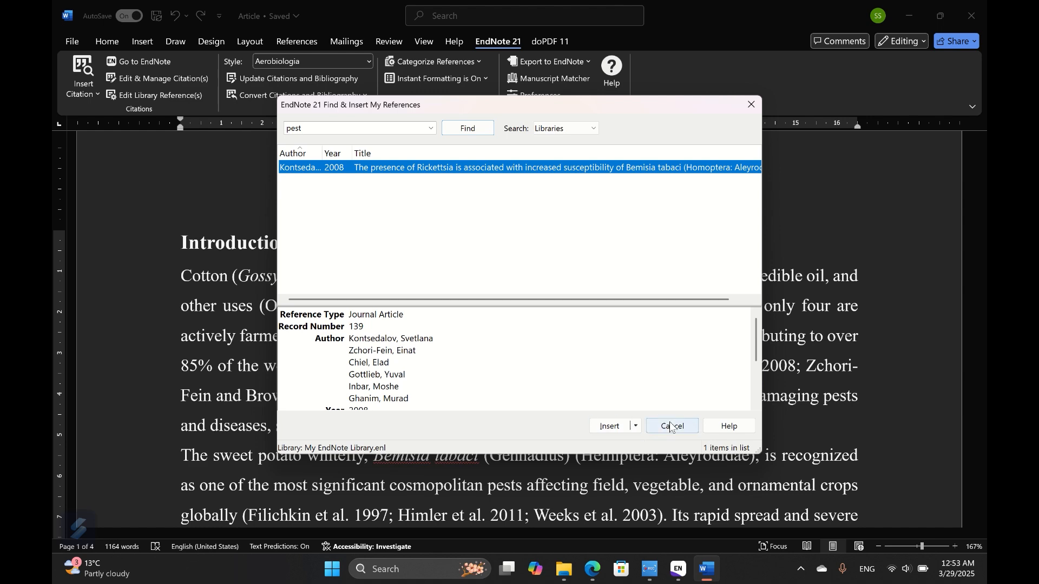
{"action": "left_click", "coordinate": [621, 427]}
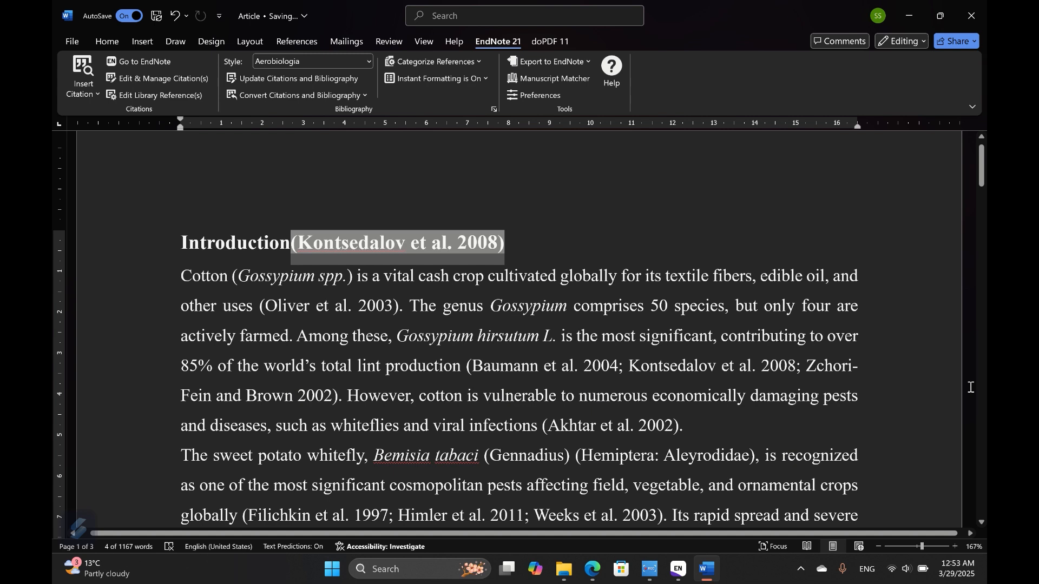
{"action": "key", "text": "ctrl+z"}
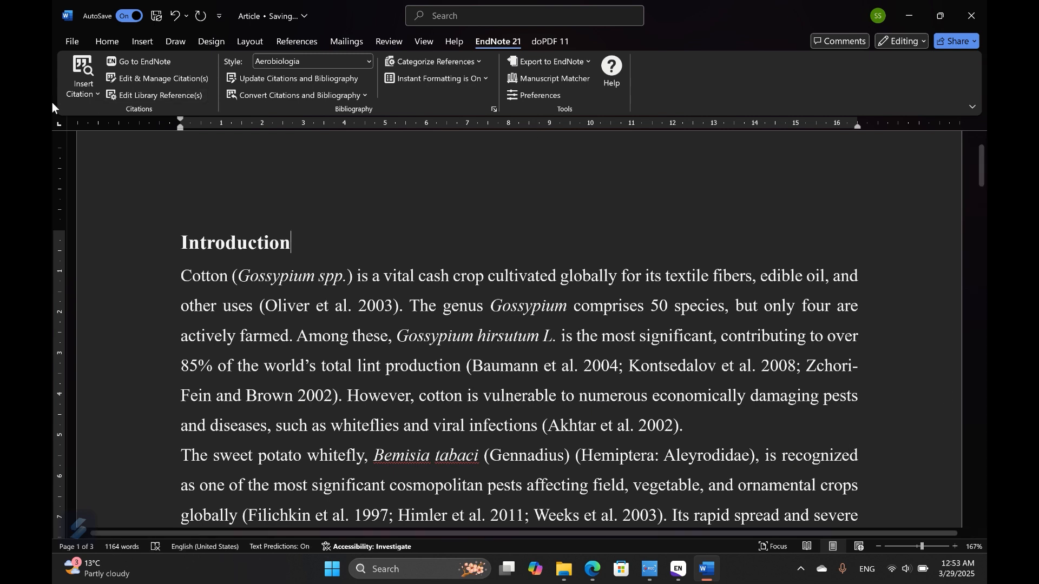
- Switch to the EndNote library to view the Article group's references, and return to the Word document
{"action": "left_click", "coordinate": [137, 64]}
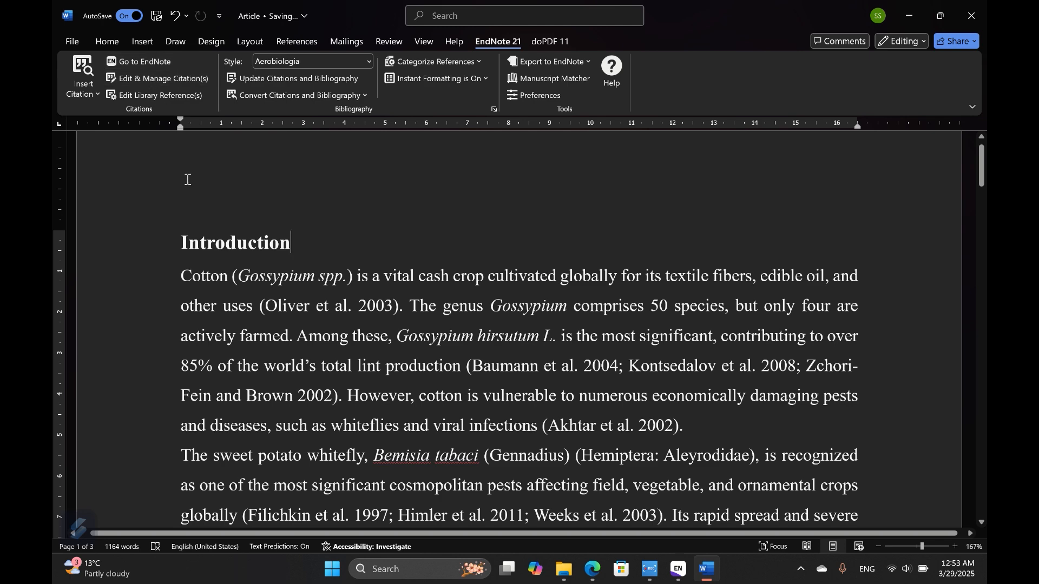
{"action": "scroll", "coordinate": [129, 192], "scroll_direction": "up", "scroll_amount": 1}
{"action": "scroll", "coordinate": [129, 192], "scroll_direction": "down", "scroll_amount": 1}
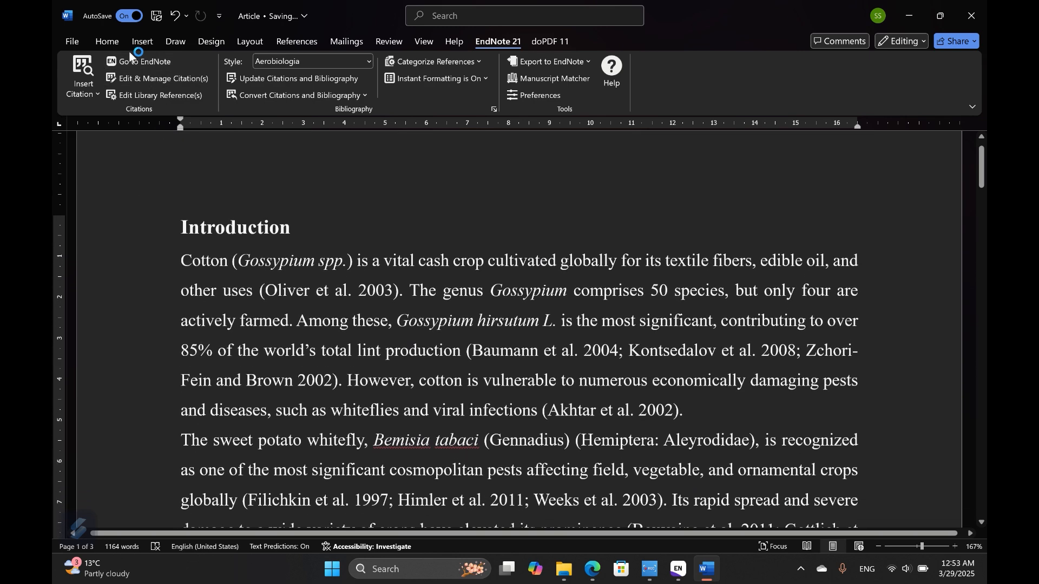
{"action": "left_click", "coordinate": [129, 62]}
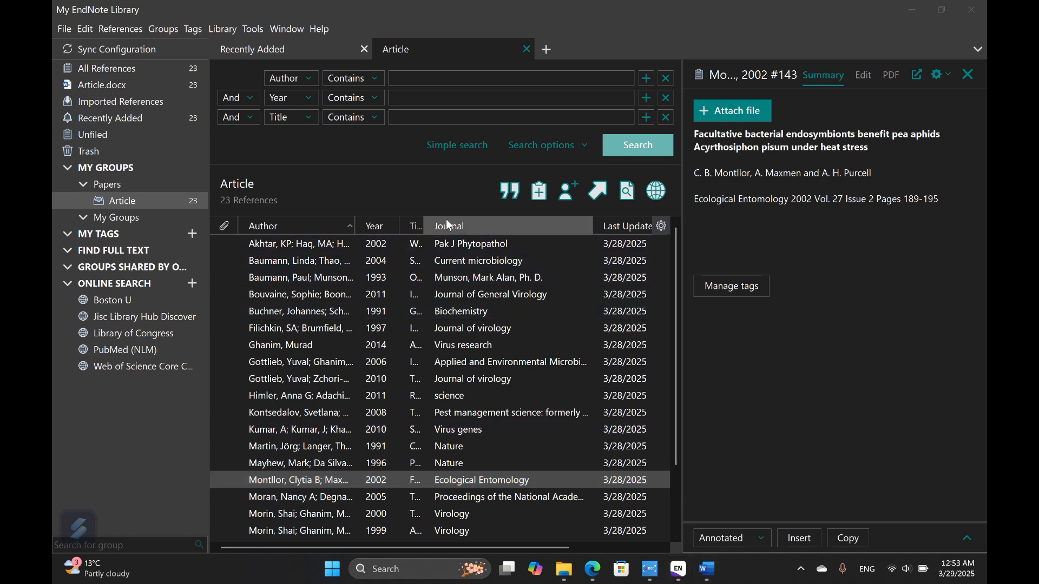
{"action": "left_click", "coordinate": [707, 569]}
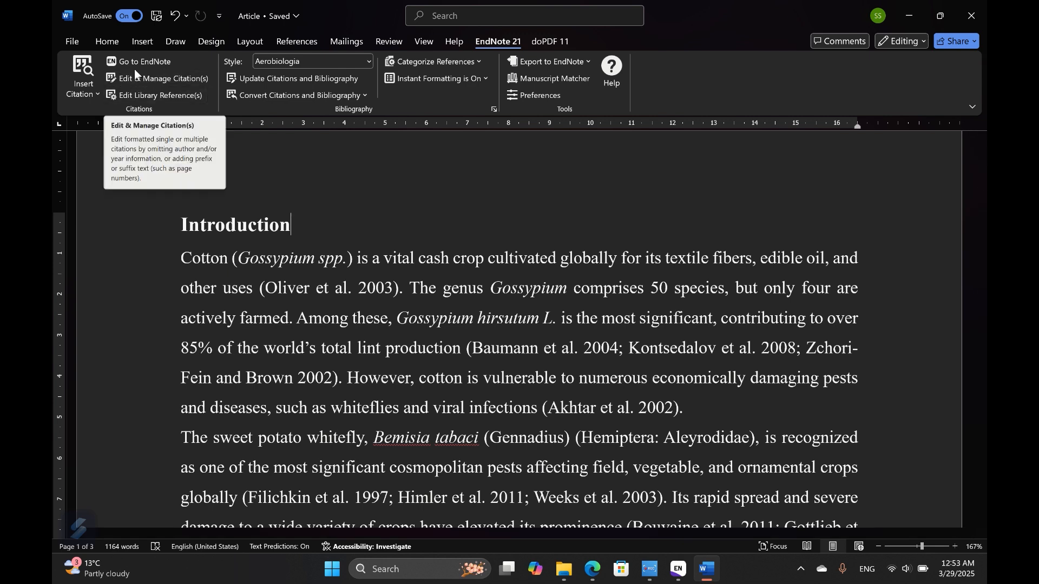
- Open the document's citation manager and review the individual references in the citation groups of the whitefly paragraph
{"action": "left_click", "coordinate": [168, 81]}
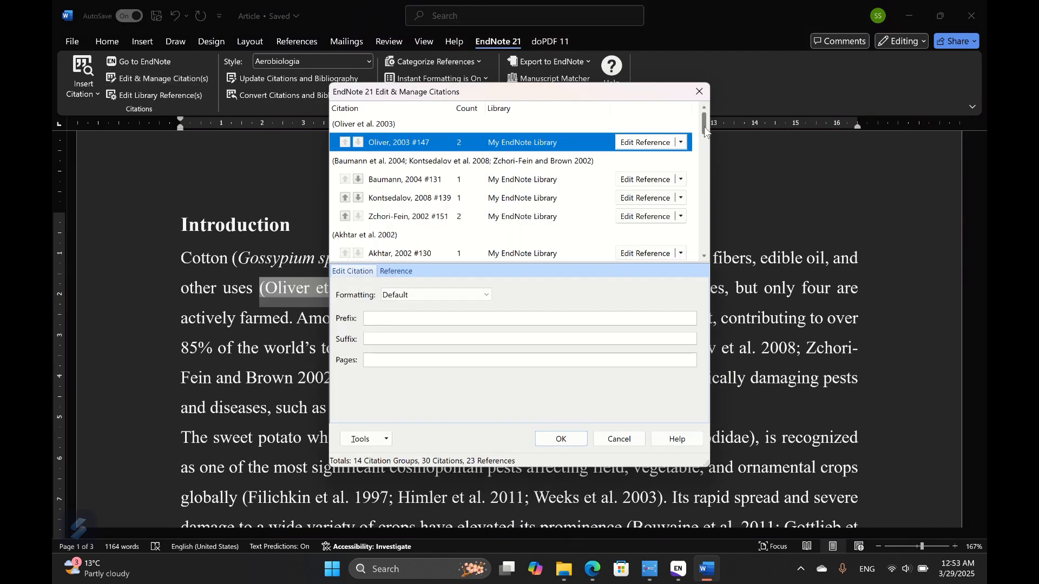
{"action": "left_click_drag", "start_coordinate": [706, 124], "coordinate": [686, 110]}
{"action": "left_click_drag", "start_coordinate": [705, 126], "coordinate": [704, 162]}
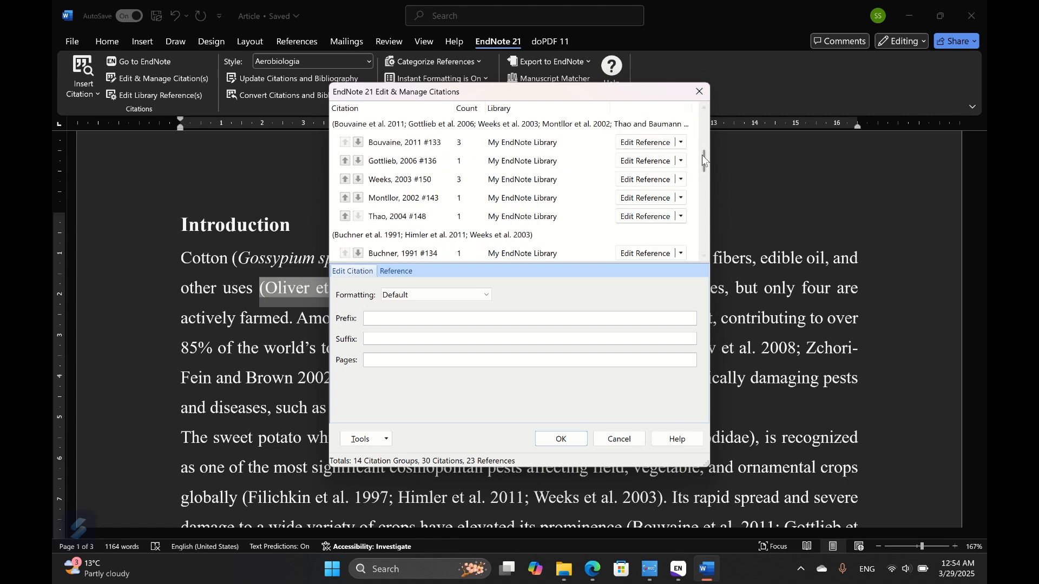
{"action": "left_click", "coordinate": [392, 144]}
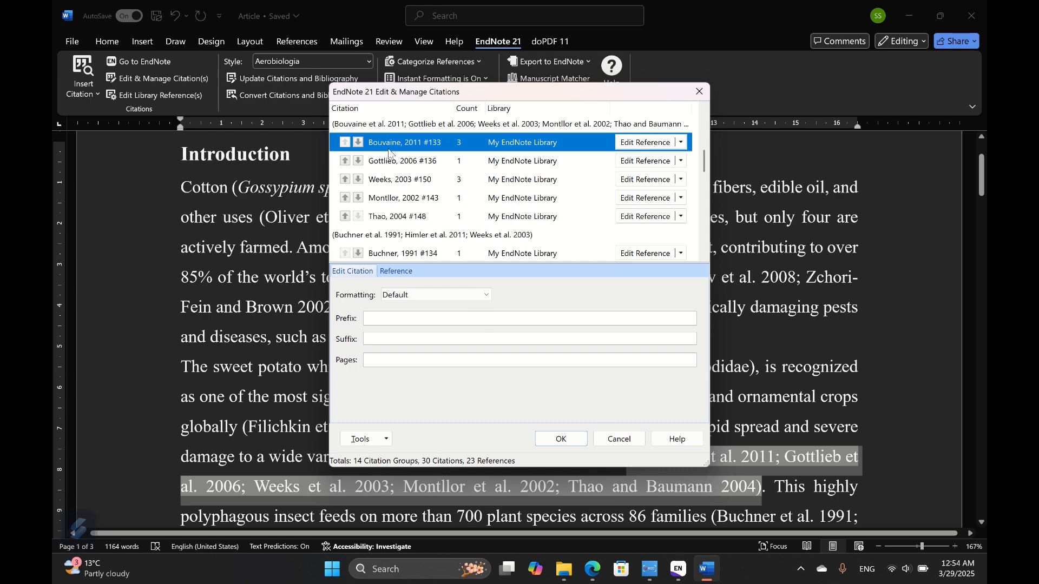
{"action": "left_click", "coordinate": [392, 161]}
{"action": "left_click", "coordinate": [394, 180]}
{"action": "left_click", "coordinate": [390, 250]}
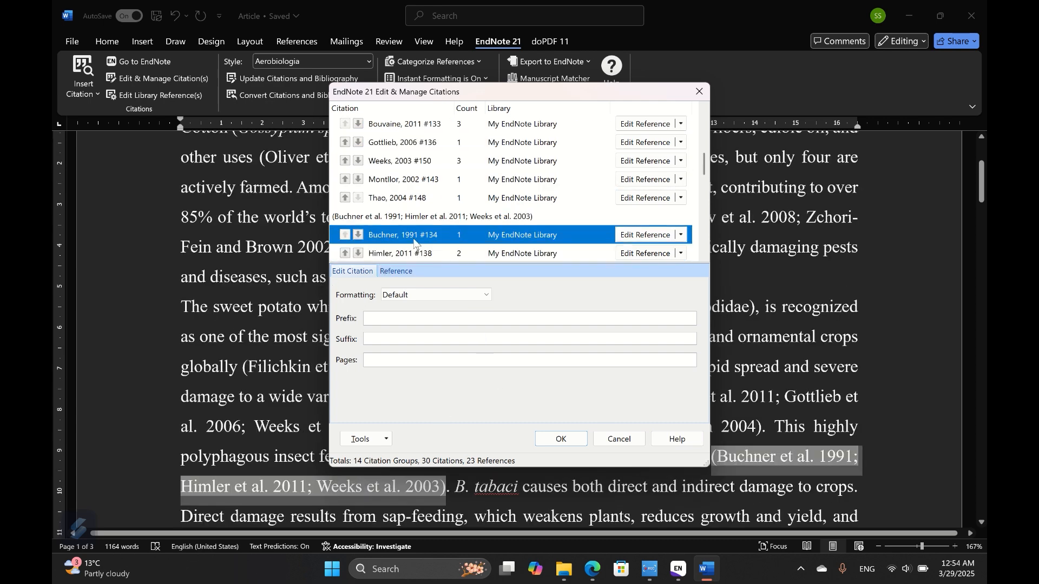
- Remove the third reference, dated 2003, from the five-reference citation group after "elevated its prominence" and apply the change
{"action": "left_click", "coordinate": [419, 163]}
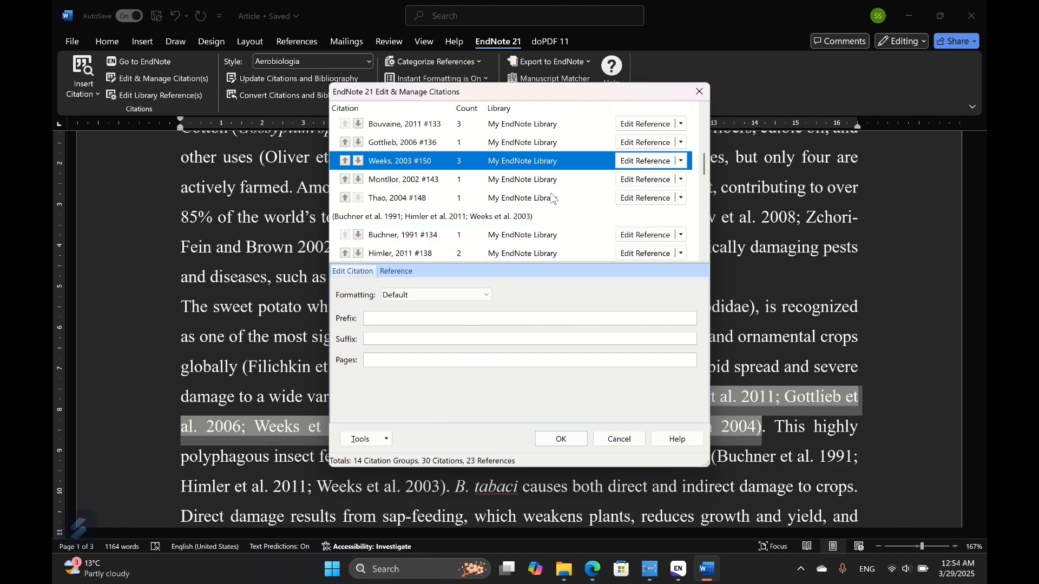
{"action": "left_click_drag", "start_coordinate": [522, 94], "coordinate": [355, 463]}
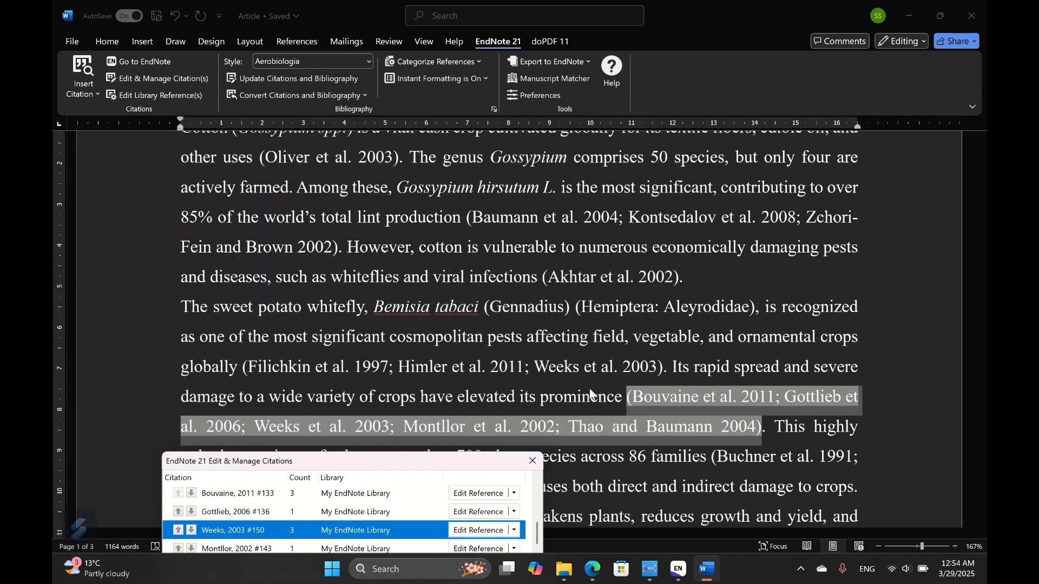
{"action": "left_click_drag", "start_coordinate": [392, 461], "coordinate": [481, 72]}
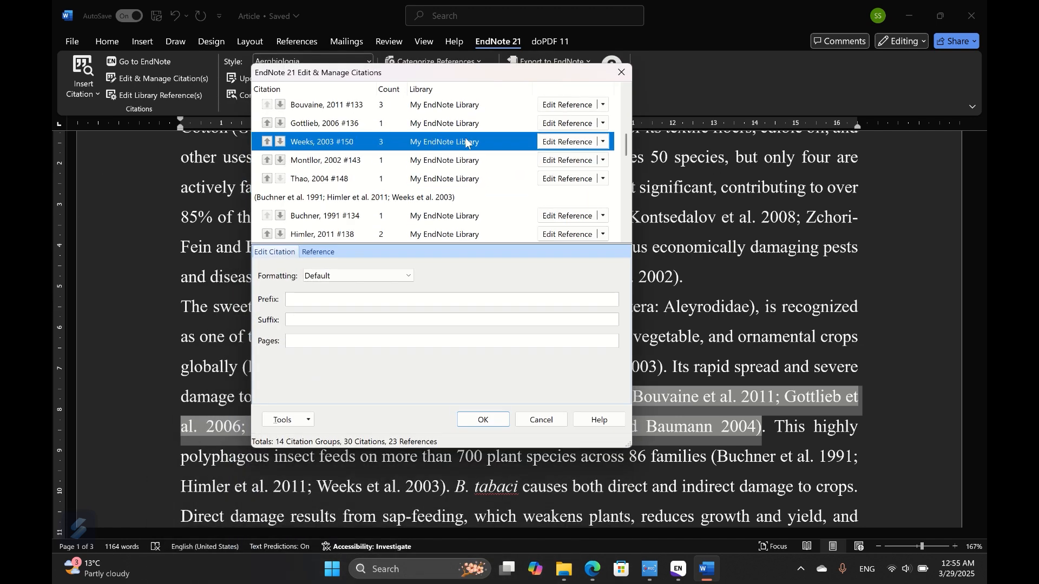
{"action": "left_click", "coordinate": [603, 141]}
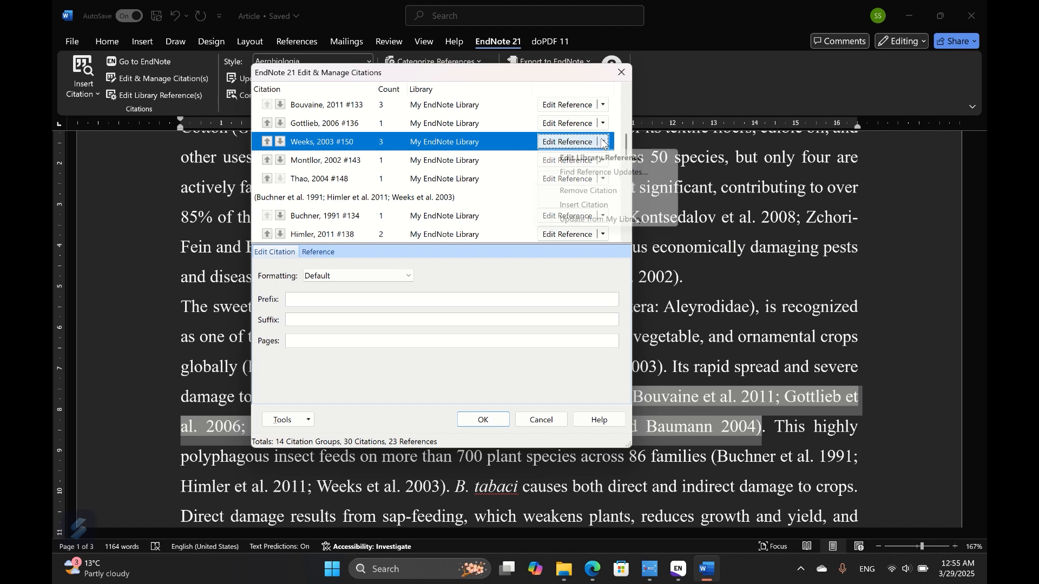
{"action": "left_click", "coordinate": [588, 191]}
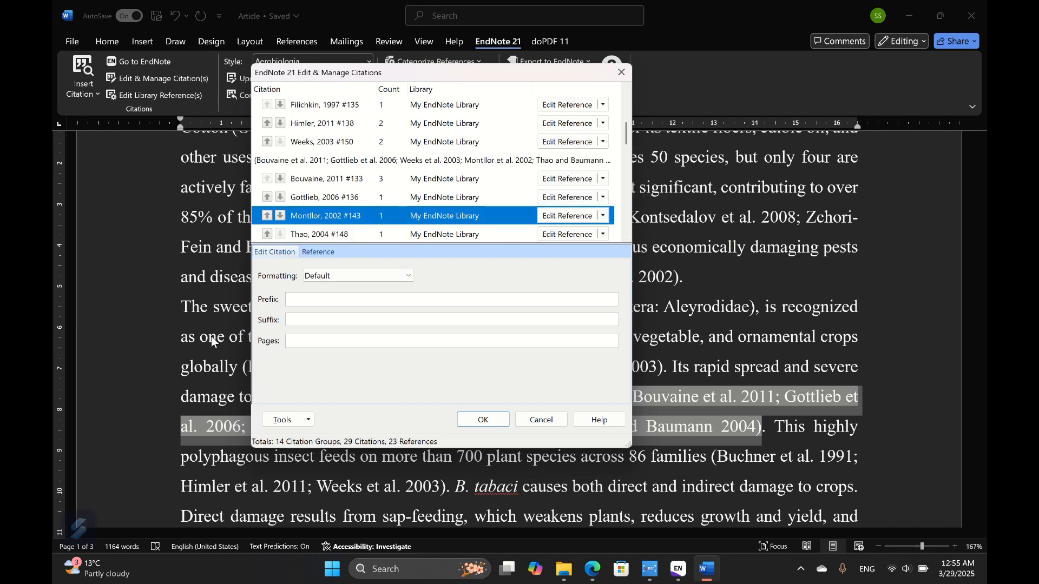
{"action": "left_click", "coordinate": [483, 421]}
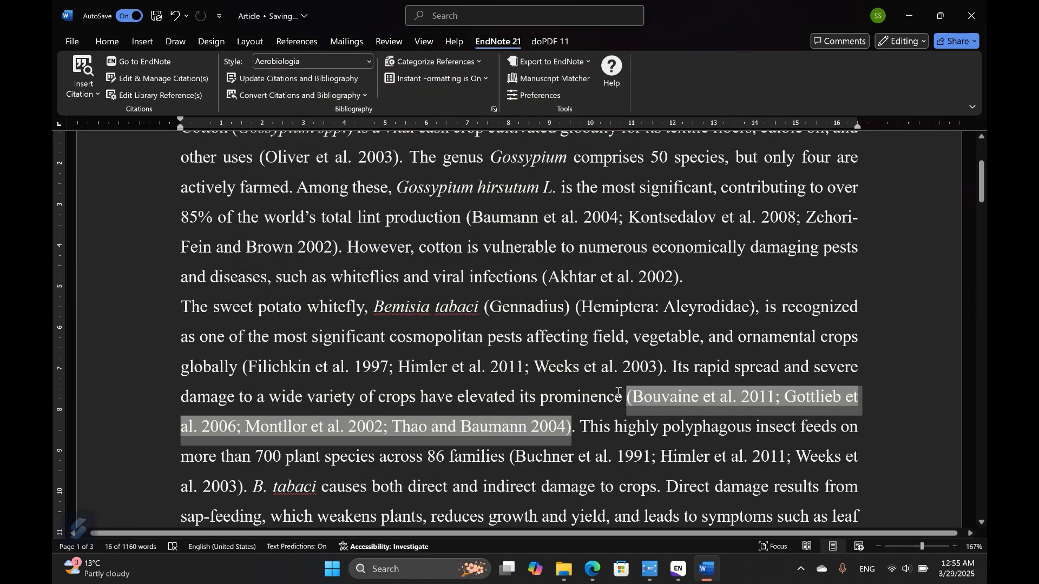
- Reopen the citation manager to check the edited citation group, and return to the document text
{"action": "left_click", "coordinate": [171, 80]}
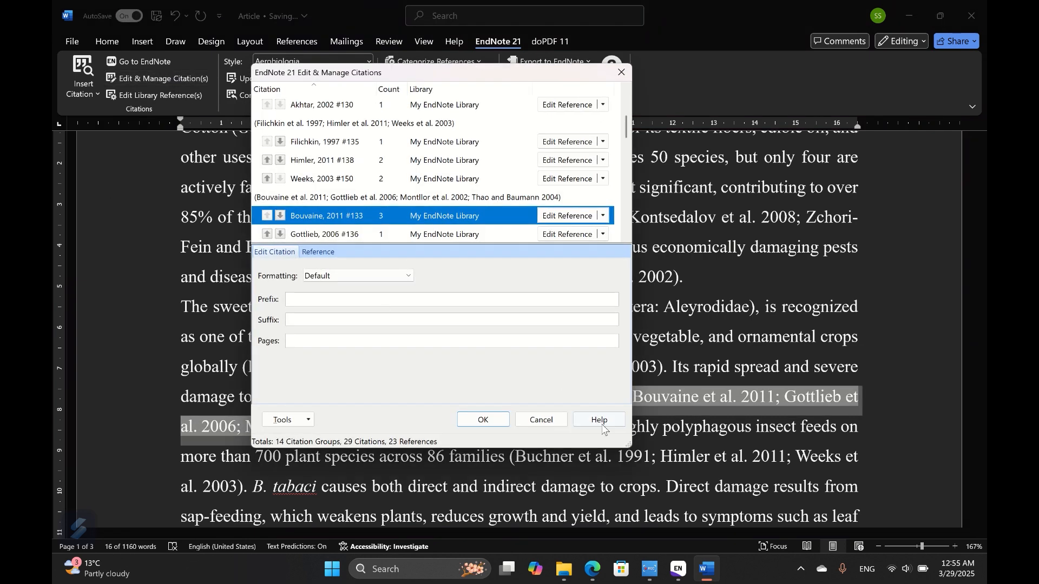
{"action": "left_click", "coordinate": [520, 420]}
{"action": "left_click", "coordinate": [444, 336]}
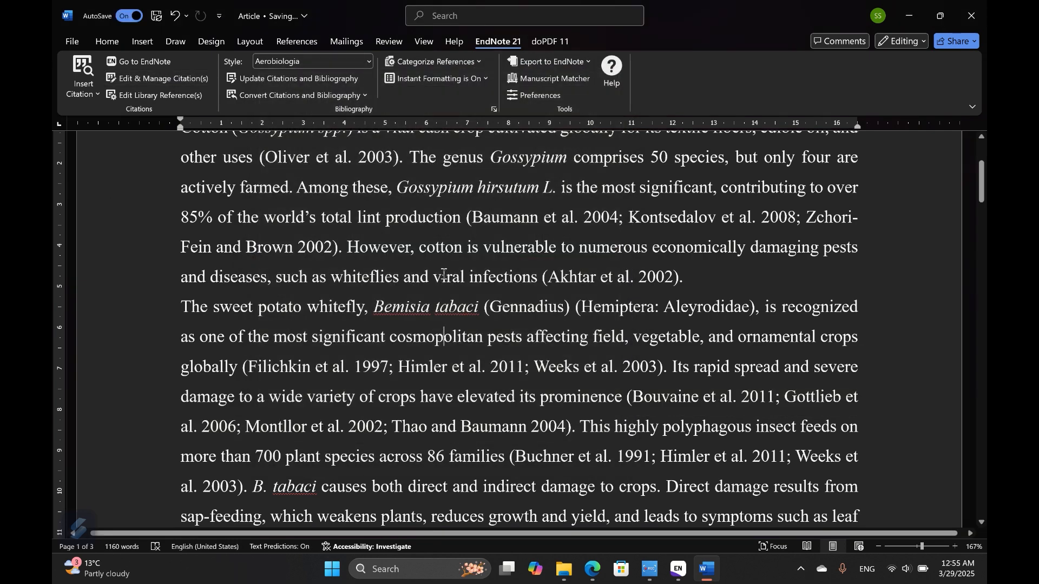
- Before the sentence beginning "However", write a plain-text citation with the first author's surname, "et al." and "(2002)"
{"action": "left_click", "coordinate": [352, 247]}
{"action": "left_click", "coordinate": [559, 279]}
{"action": "type", "text": "Akht"}
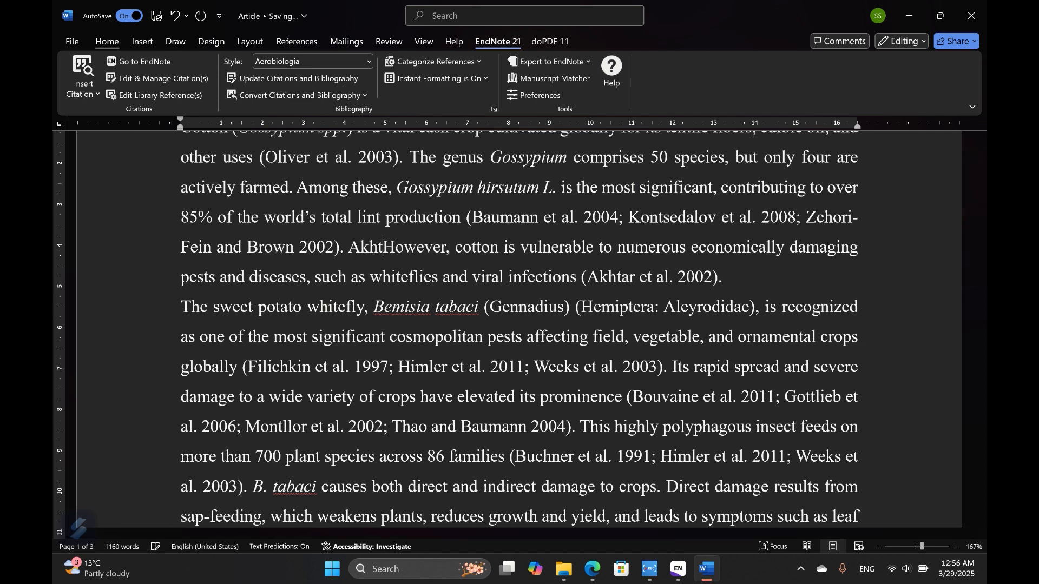
{"action": "type", "text": "e et"}
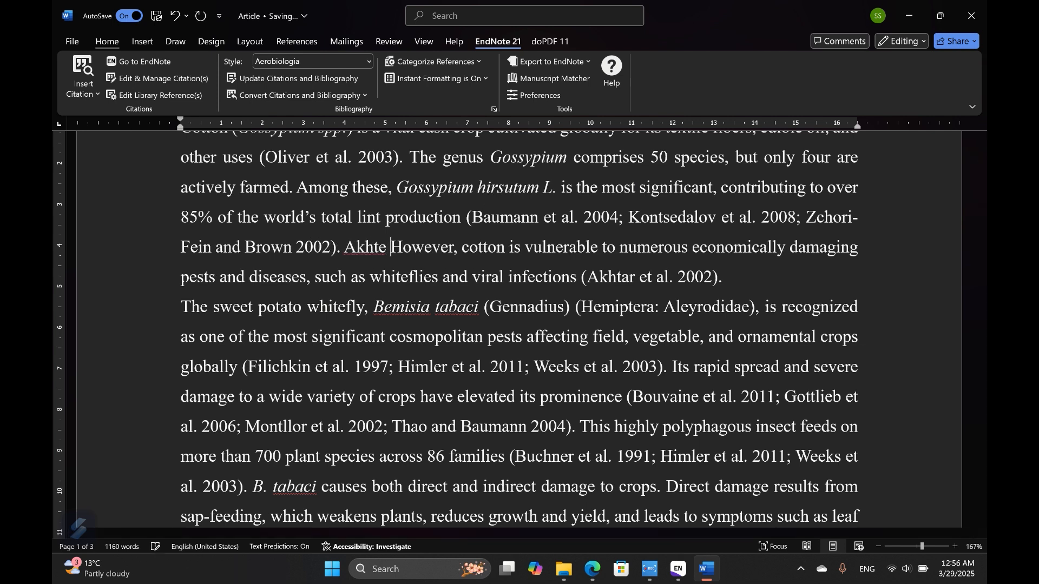
{"action": "type", "text": " al"}
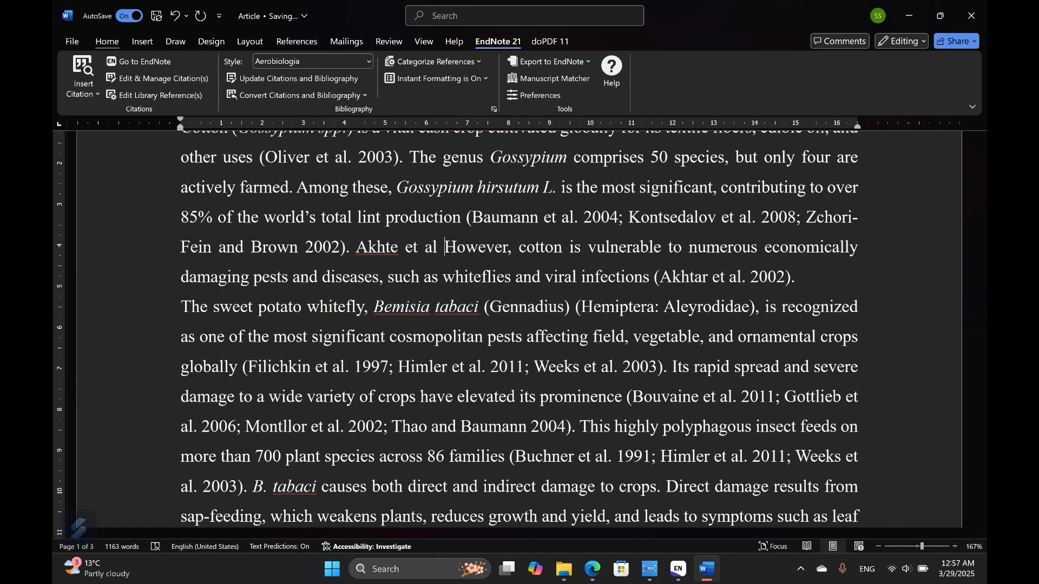
{"action": "key", "text": "BackSpace"}
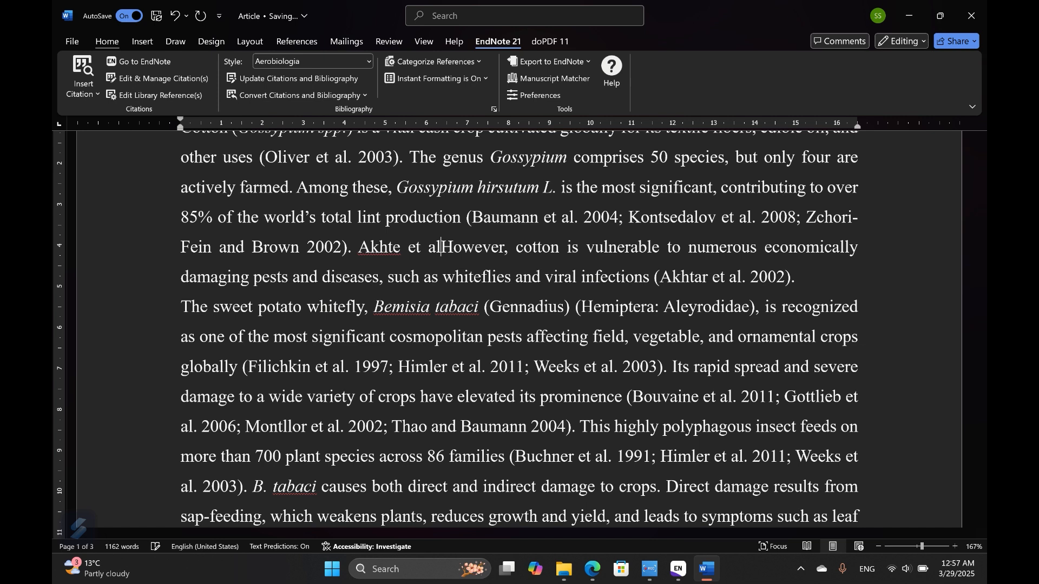
{"action": "type", "text": ". "}
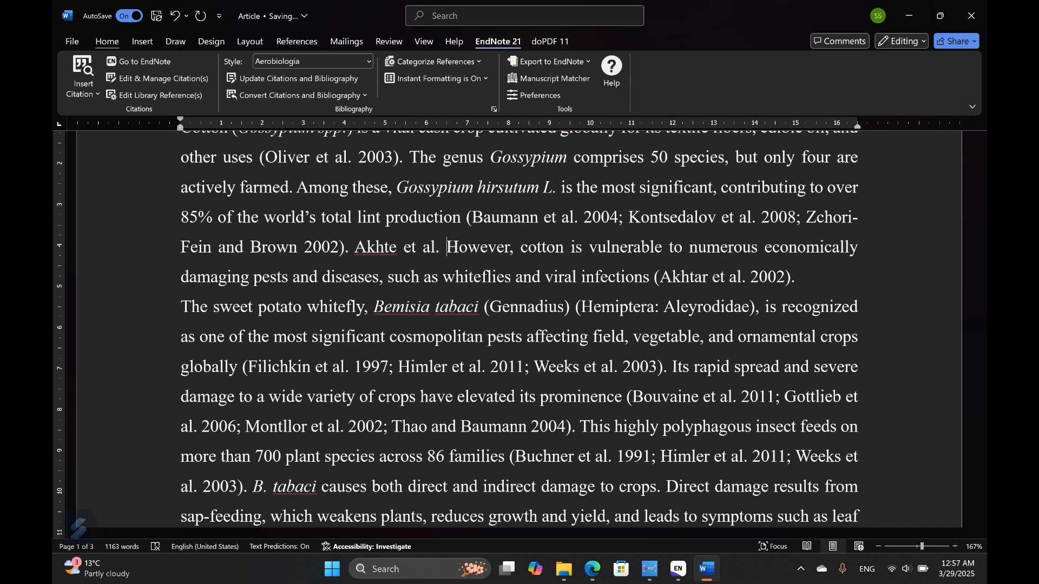
{"action": "type", "text": "("}
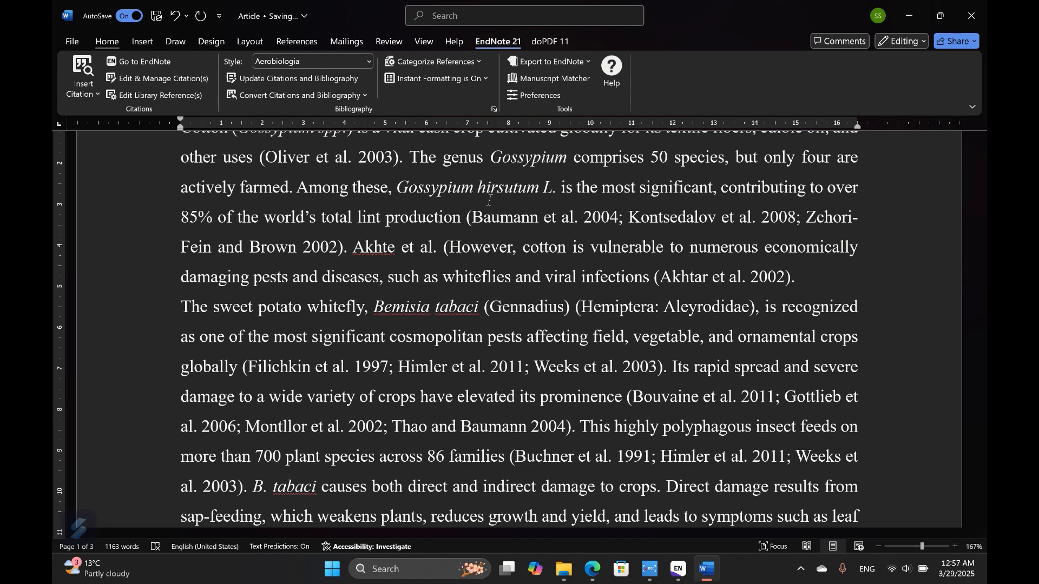
{"action": "type", "text": "200"}
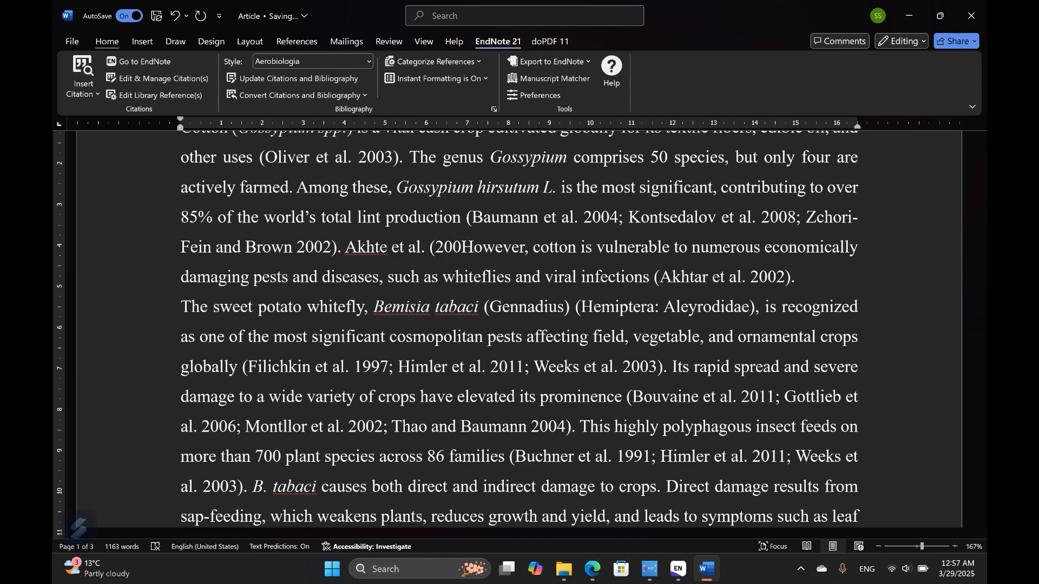
{"action": "type", "text": "2"}
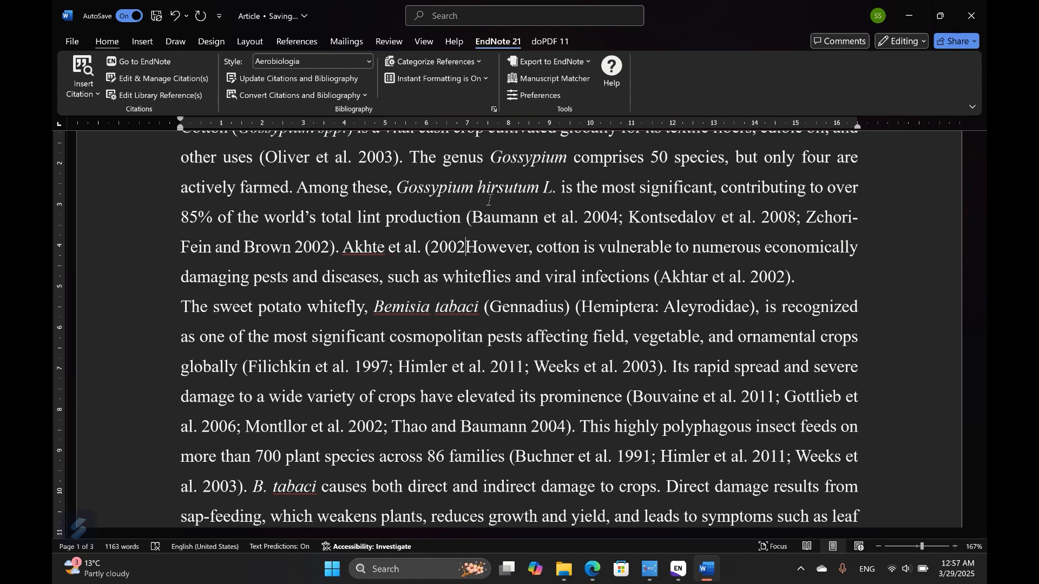
{"action": "type", "text": ")"}
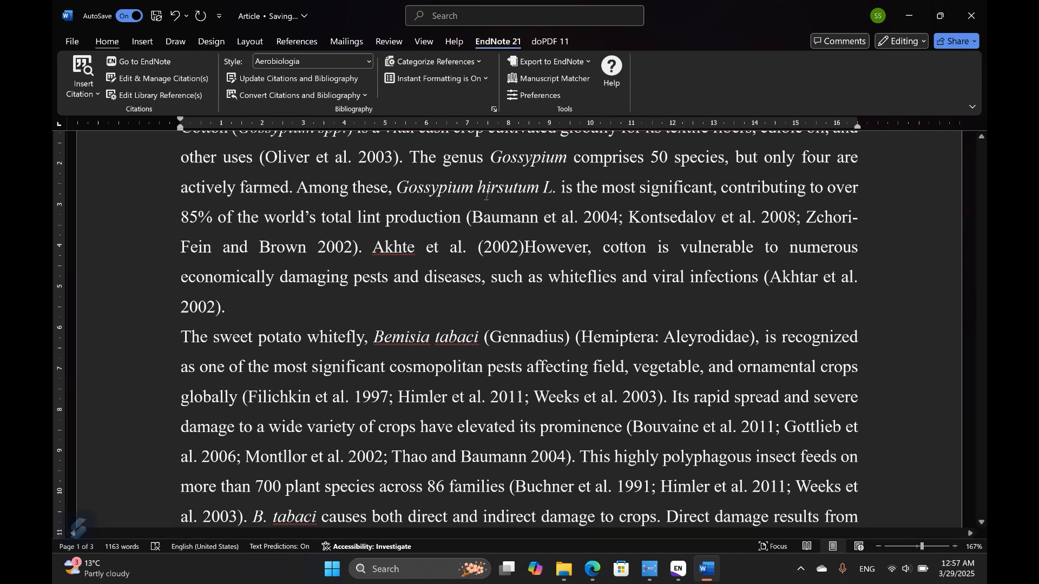
- Correct the surname's spelling in the manually typed citation to match the existing citation after "viral infections"
{"action": "left_click", "coordinate": [804, 277]}
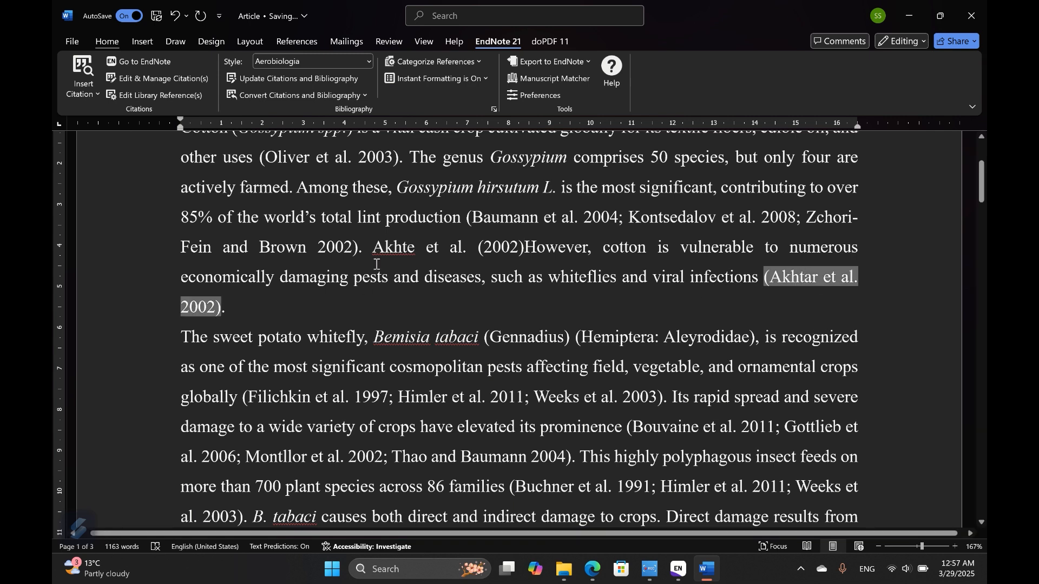
{"action": "left_click", "coordinate": [415, 254]}
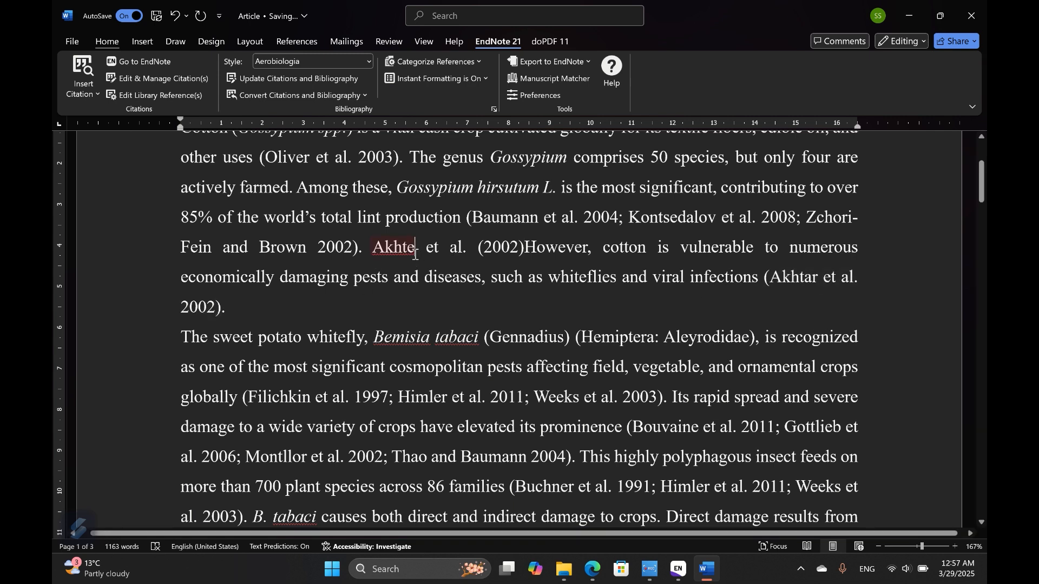
{"action": "key", "text": "BackSpace"}
{"action": "type", "text": "a"}
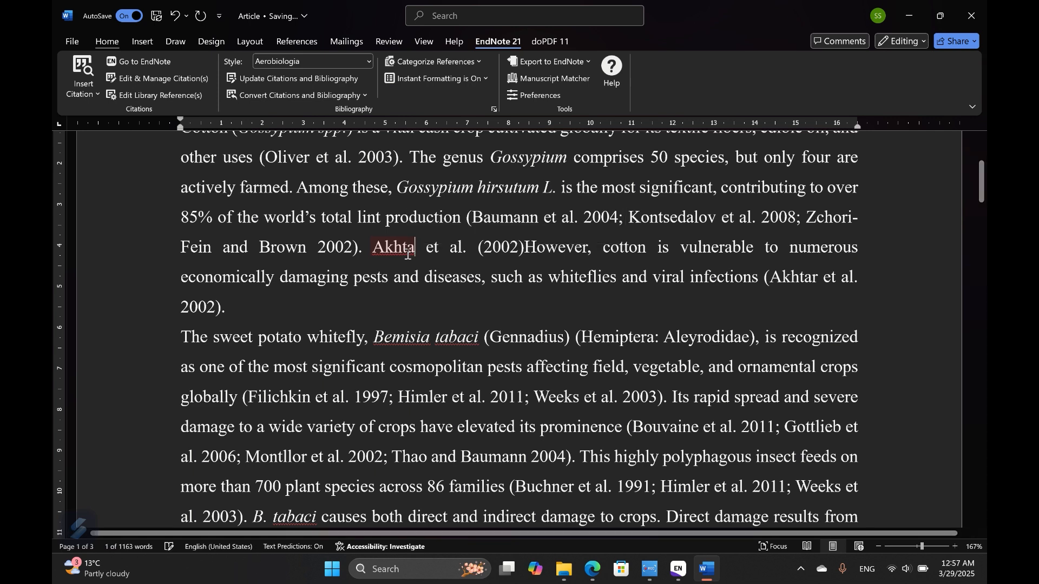
{"action": "type", "text": "r"}
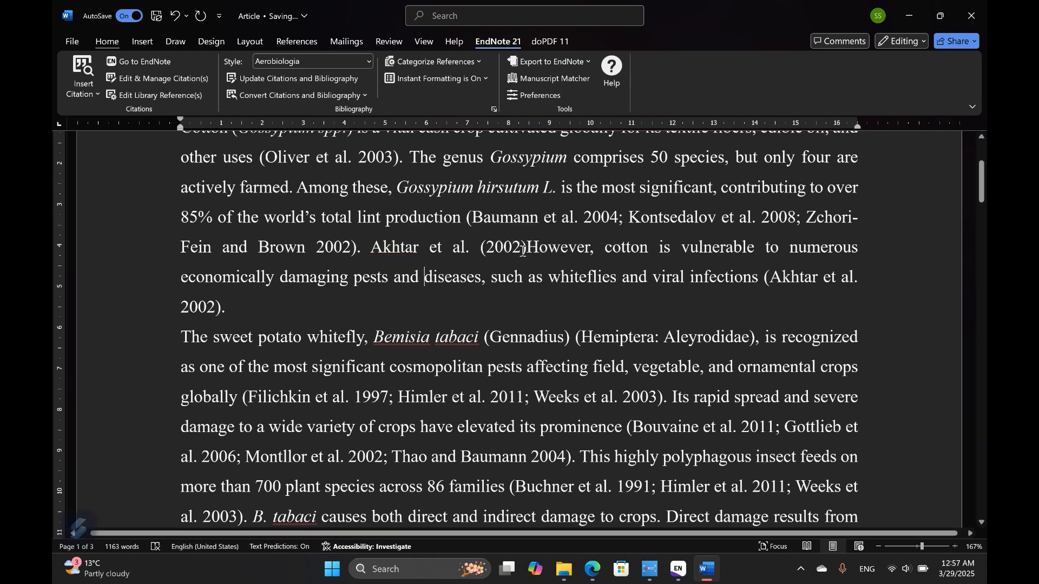
- Delete the plain-text citation before "However" and rewrite it as the first author's surname, "et al." and "(2002)" with a trailing space
{"action": "left_click_drag", "start_coordinate": [527, 248], "coordinate": [371, 249]}
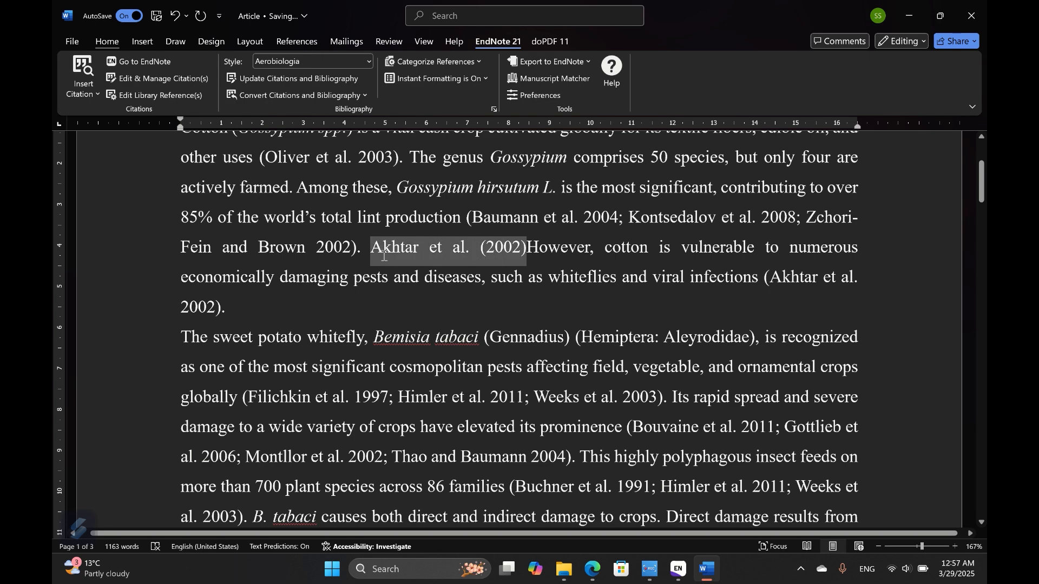
{"action": "key", "text": "BackSpace"}
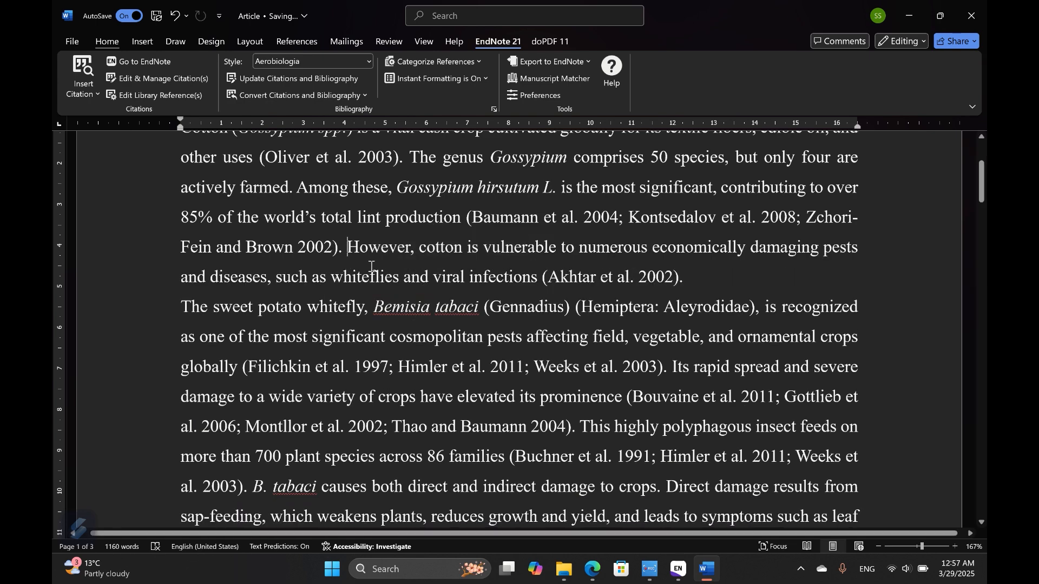
{"action": "type", "text": "Akhta"}
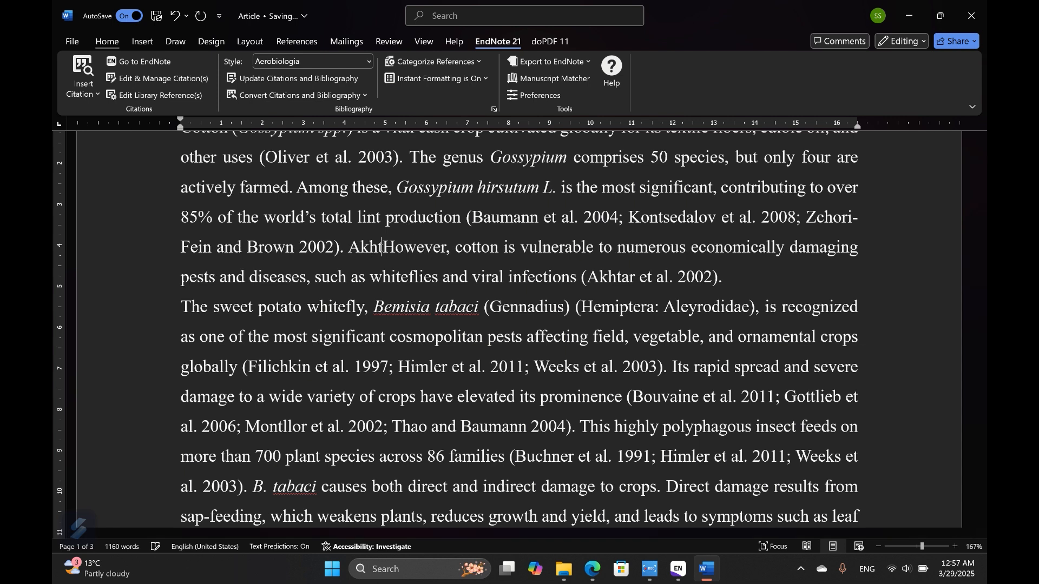
{"action": "type", "text": "r et a"}
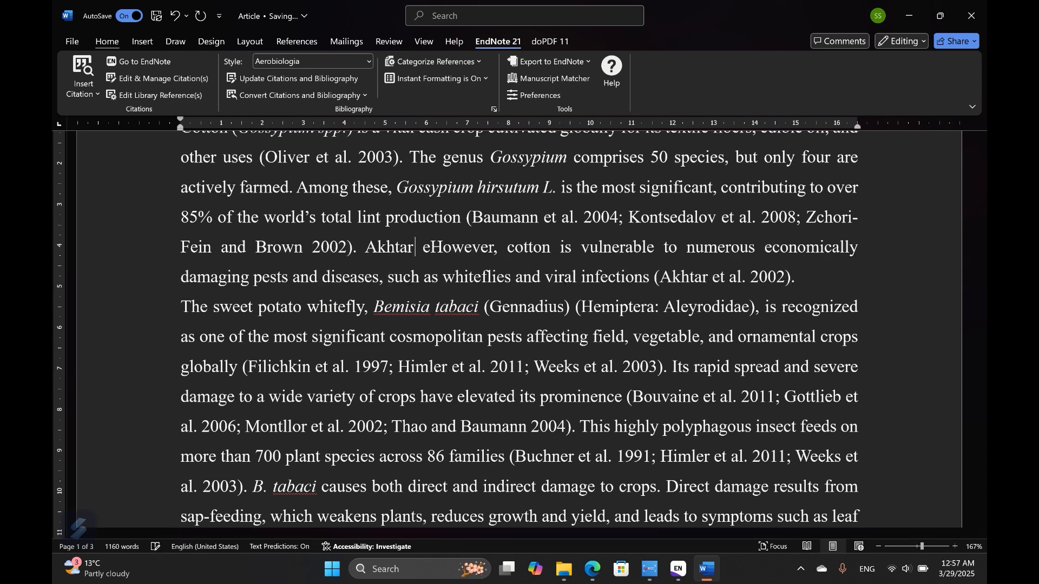
{"action": "type", "text": "l. "}
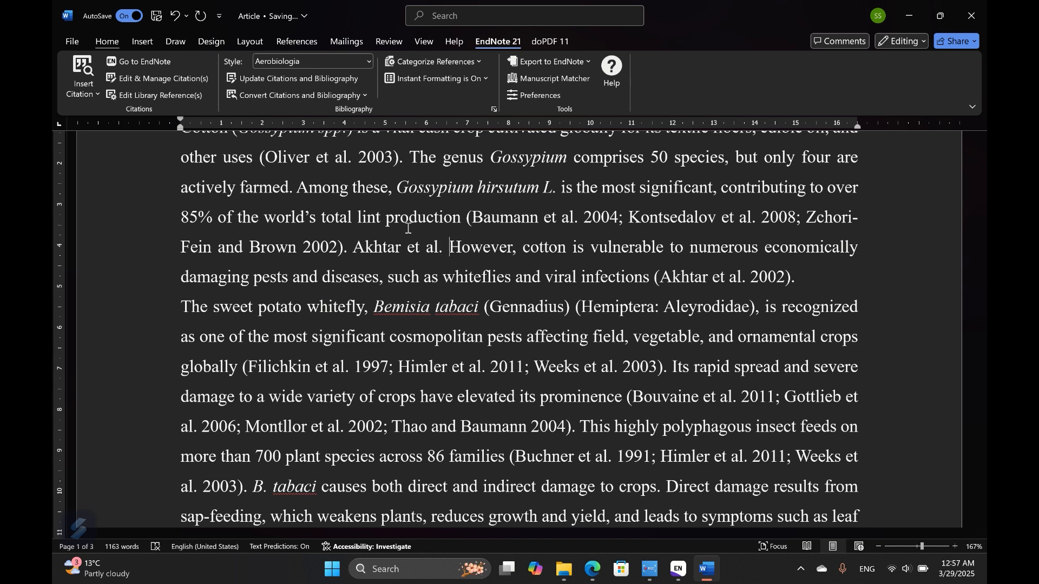
{"action": "type", "text": "("}
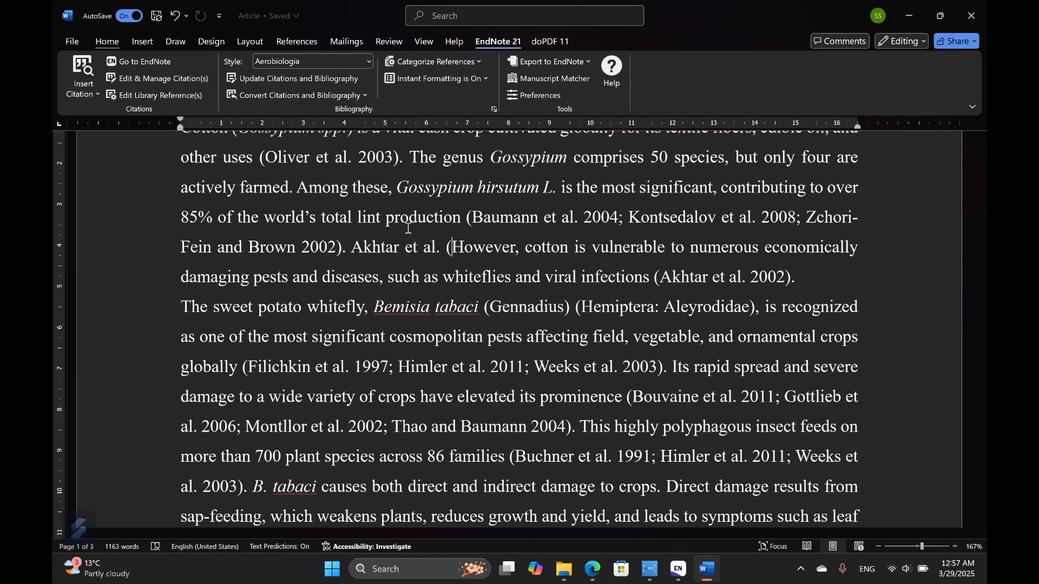
{"action": "type", "text": "200"}
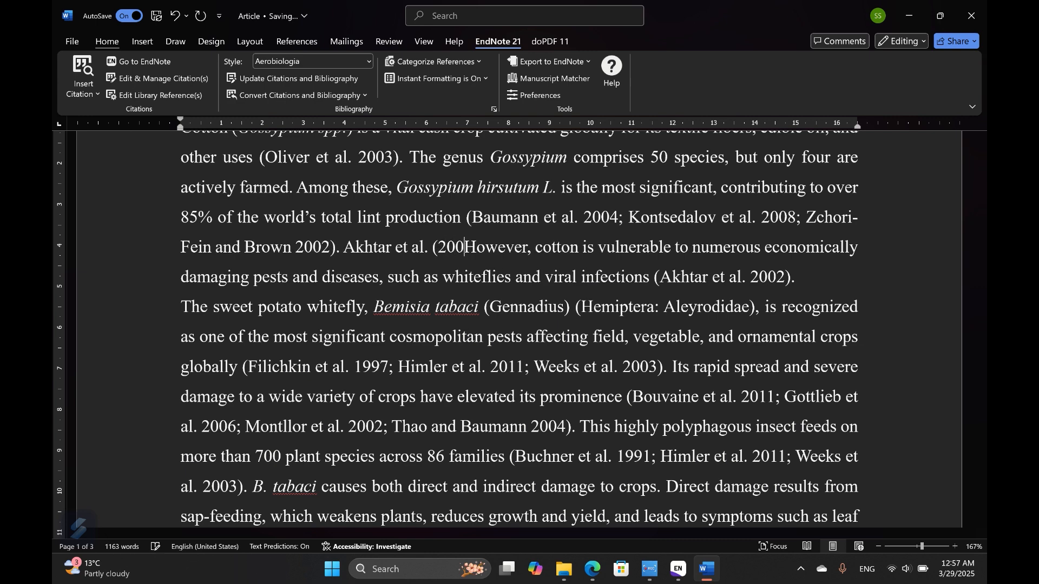
{"action": "type", "text": "2"}
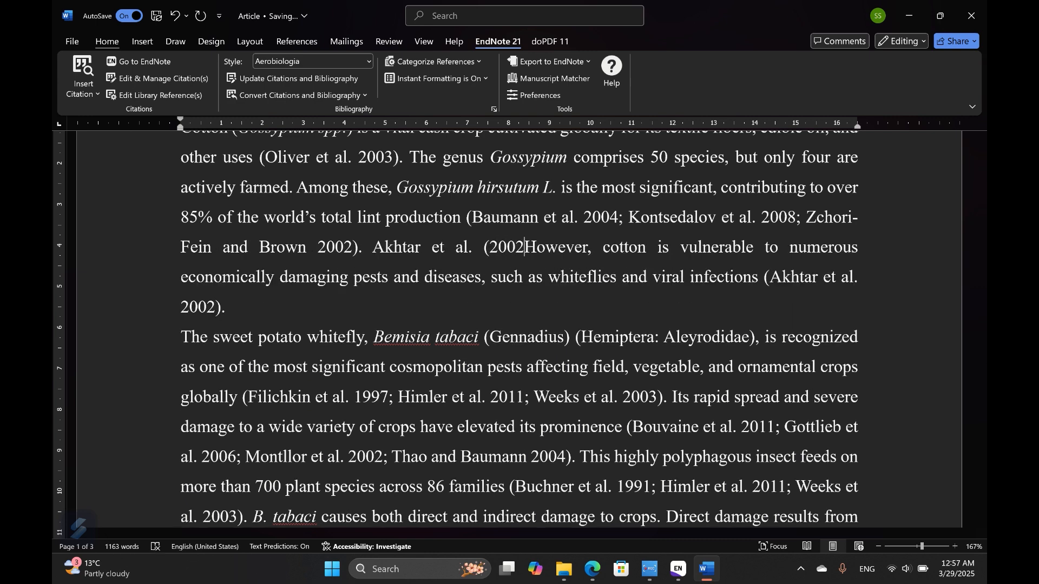
{"action": "type", "text": ") "}
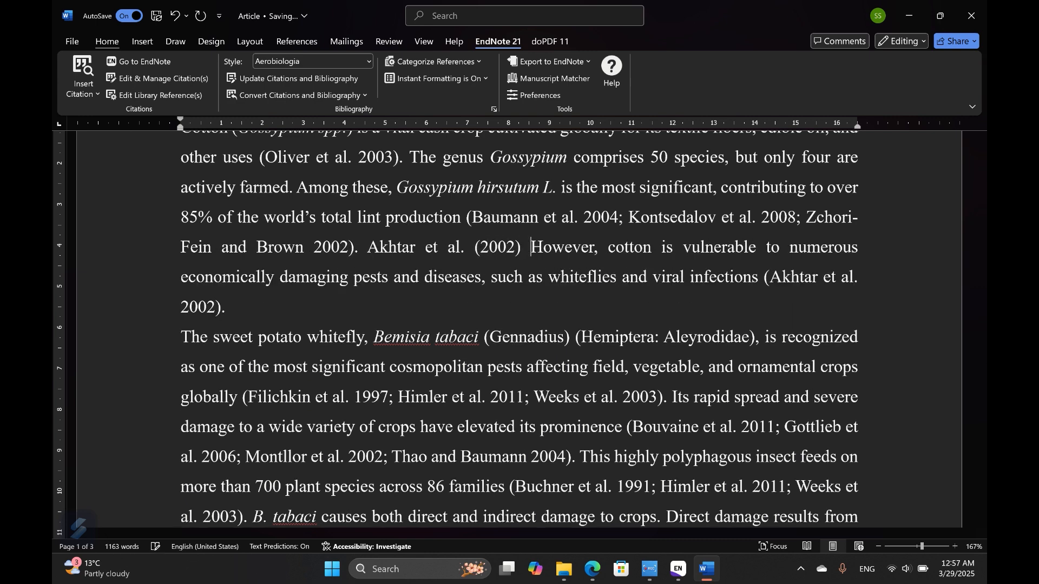
- Continue the sentence after the plain-text citation with "showed that", removing "However," before "cotton is vulnerable"
{"action": "type", "text": "showed "}
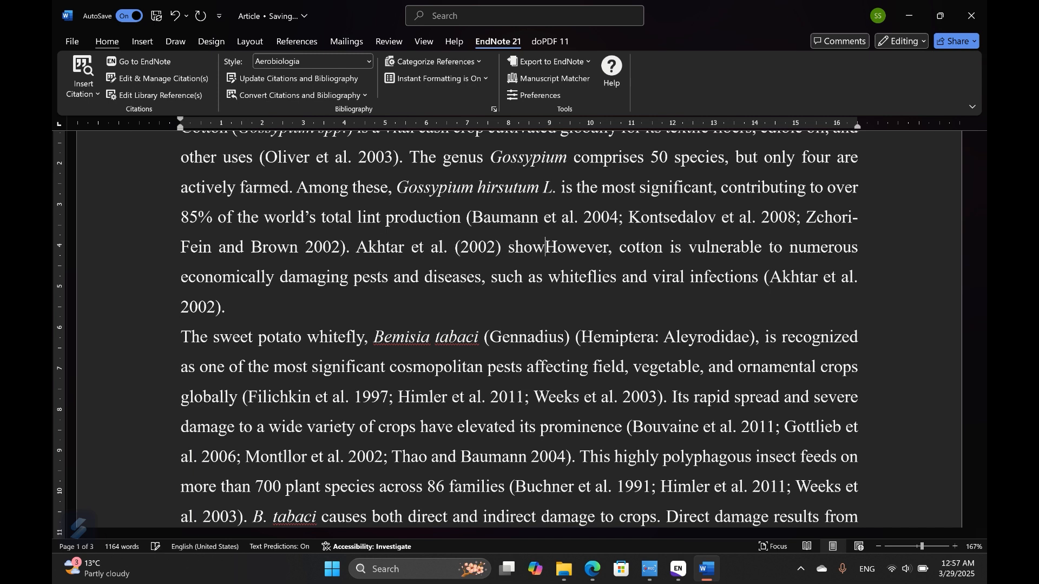
{"action": "type", "text": "that"}
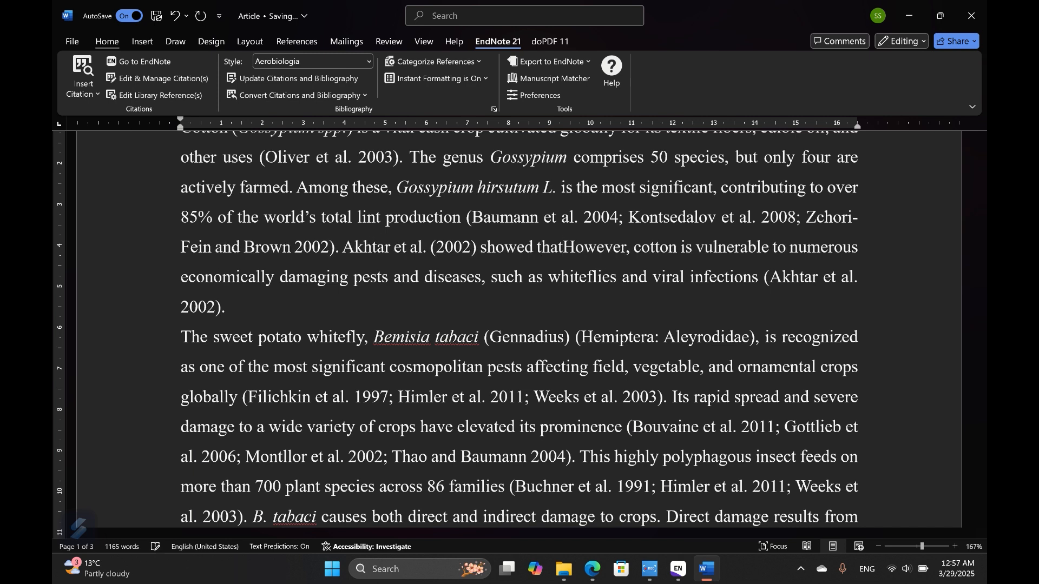
{"action": "key", "text": "Delete"}
{"action": "key", "text": "Delete"}
{"action": "key", "text": "Delete"}
{"action": "key", "text": "Delete"}
{"action": "key", "text": "Delete"}
{"action": "key", "text": "Delete"}
{"action": "key", "text": "Delete"}
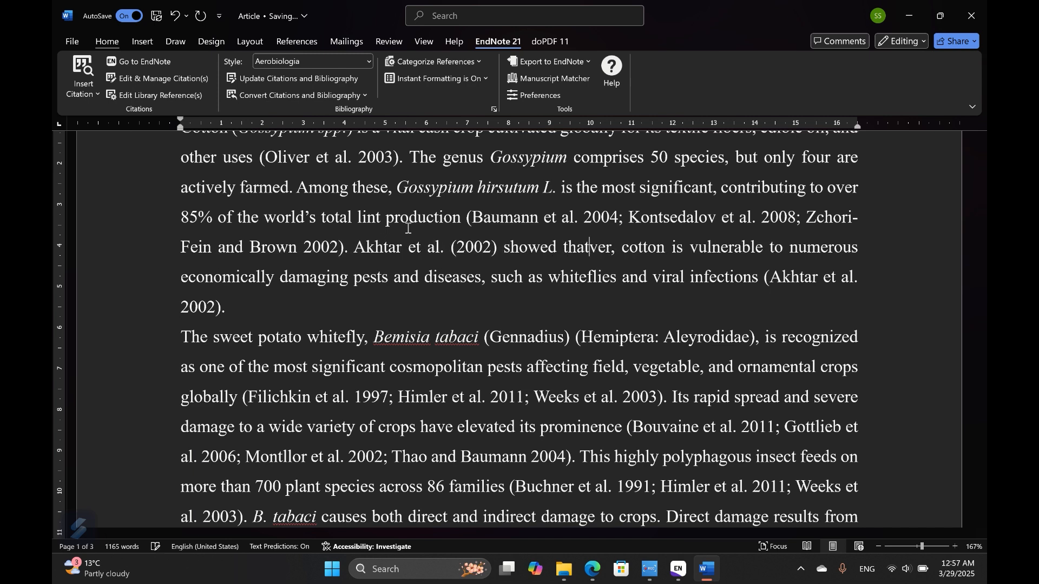
{"action": "key", "text": "Delete"}
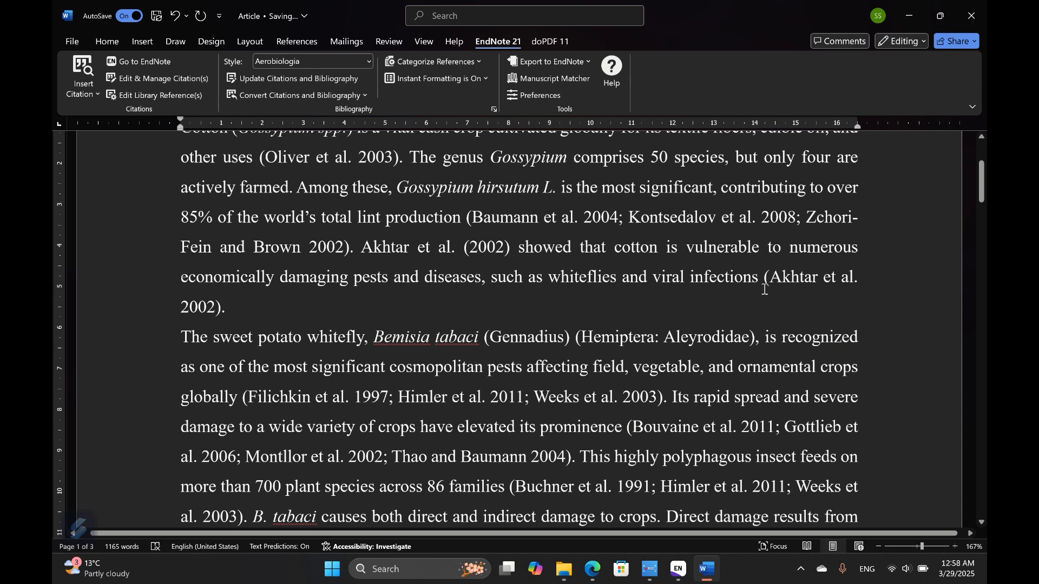
- Delete the parenthetical citation after "viral infections", keeping the full stop, and check the start of the reference list
{"action": "left_click", "coordinate": [764, 282]}
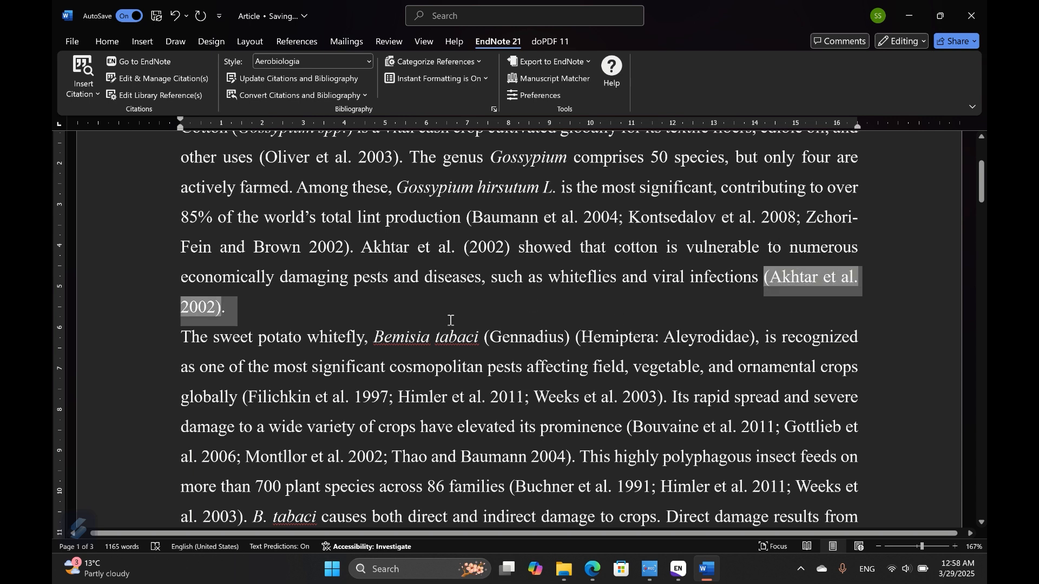
{"action": "left_click_drag", "start_coordinate": [181, 311], "coordinate": [216, 311]}
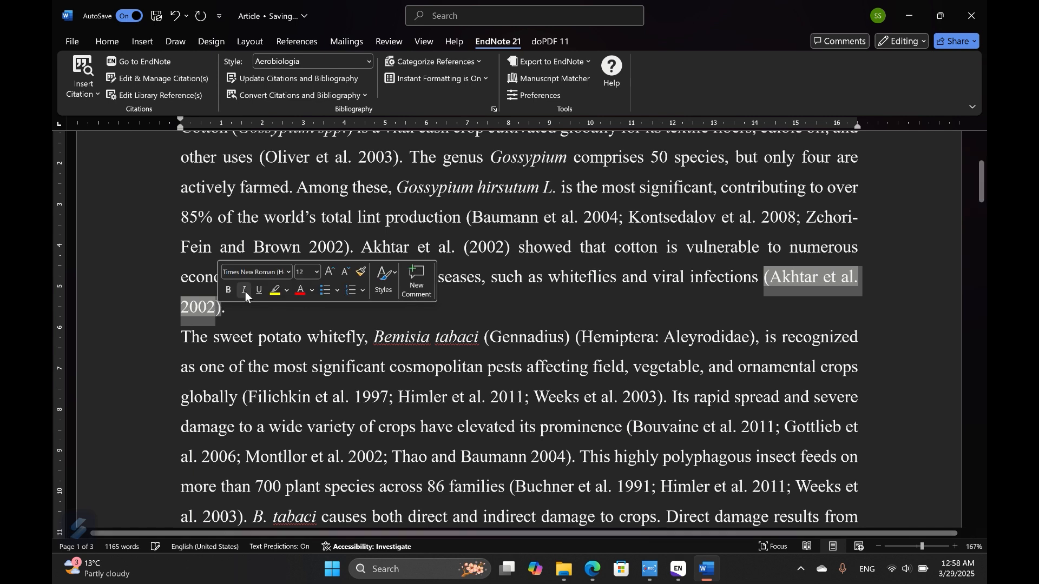
{"action": "left_click", "coordinate": [497, 247]}
{"action": "left_click", "coordinate": [475, 251]}
{"action": "left_click", "coordinate": [462, 251]}
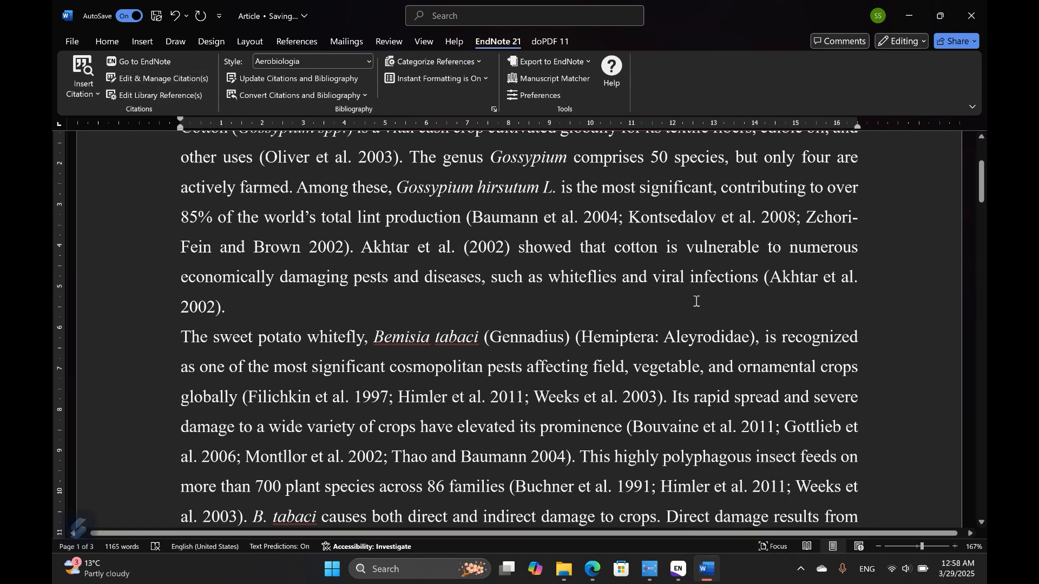
{"action": "left_click", "coordinate": [768, 279]}
{"action": "left_click_drag", "start_coordinate": [776, 295], "coordinate": [222, 306]}
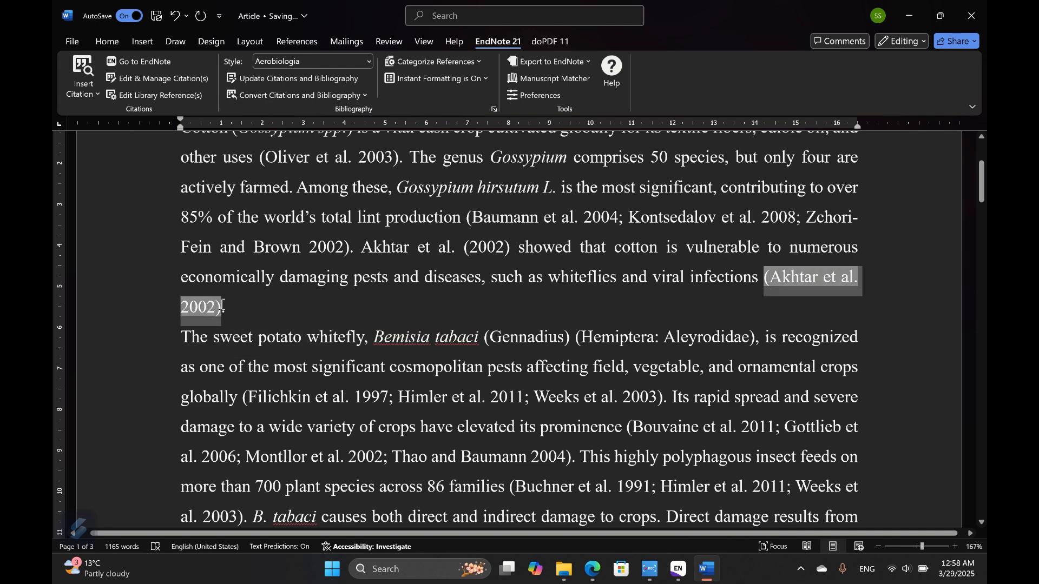
{"action": "key", "text": "BackSpace"}
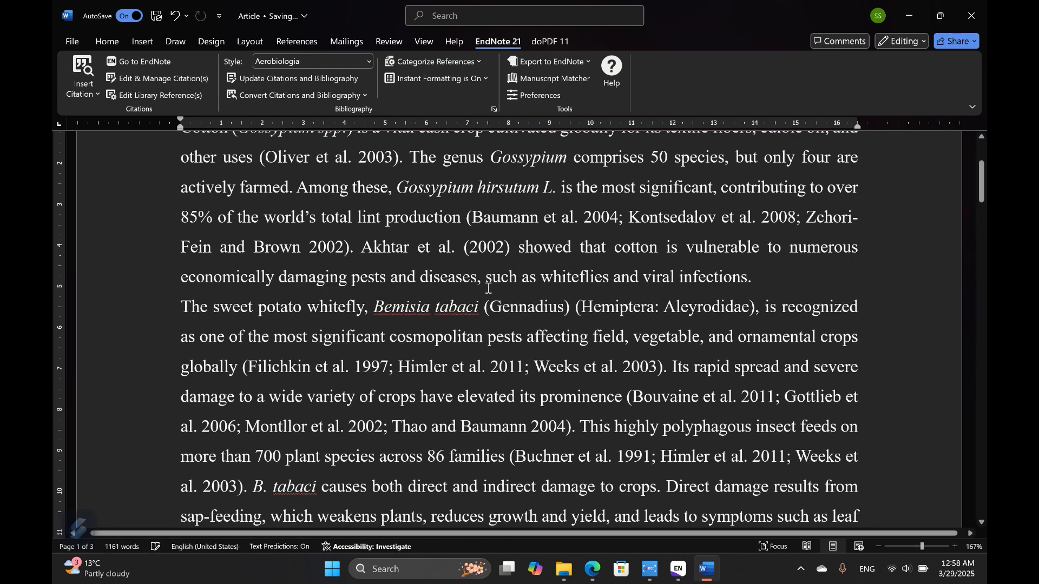
{"action": "left_click_drag", "start_coordinate": [981, 162], "coordinate": [966, 254]}
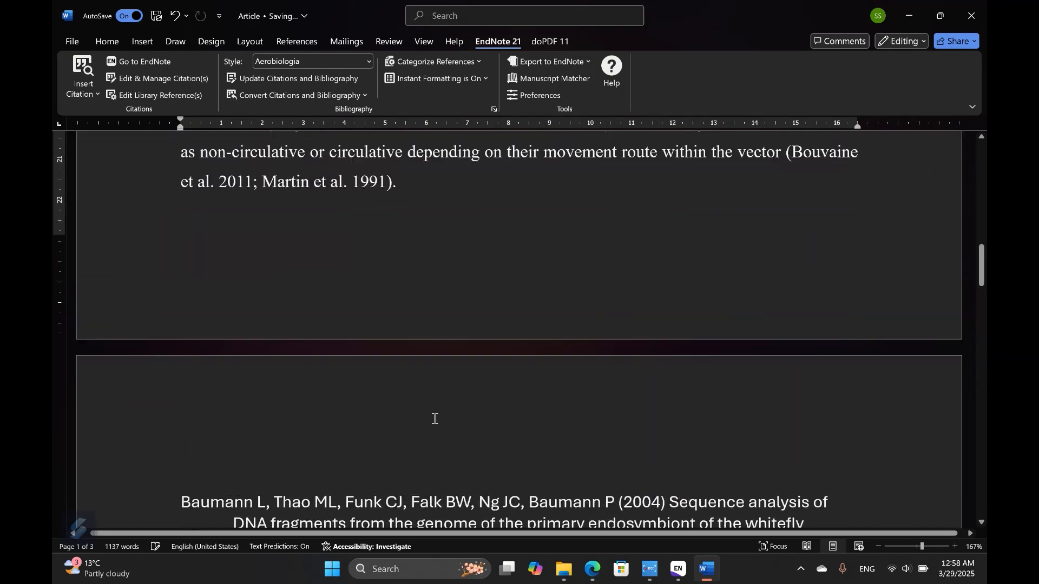
{"action": "left_click", "coordinate": [185, 501]}
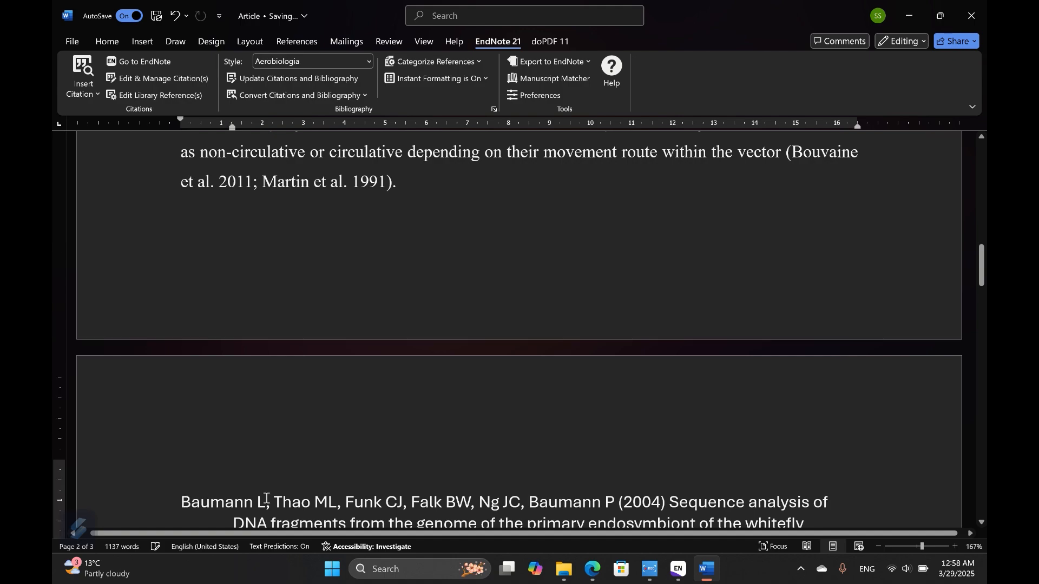
- Insert the 2002 Pak J Phytopathol reference from the EndNote library directly before the typed "(2002)" in the first paragraph
{"action": "scroll", "coordinate": [530, 327], "scroll_direction": "up", "scroll_amount": 5}
{"action": "scroll", "coordinate": [529, 328], "scroll_direction": "up", "scroll_amount": 8}
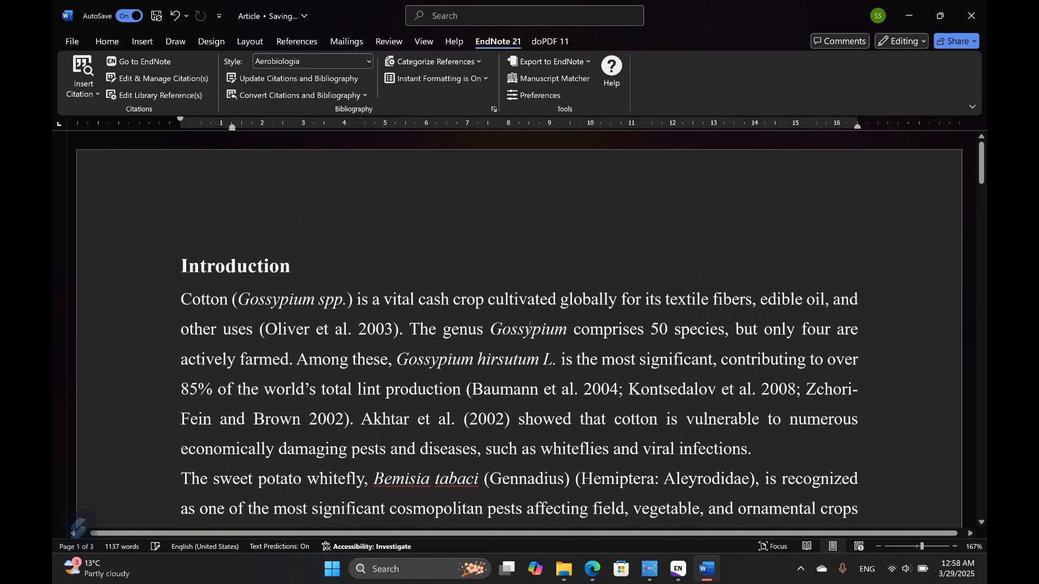
{"action": "scroll", "coordinate": [487, 325], "scroll_direction": "down", "scroll_amount": 2}
{"action": "left_click", "coordinate": [463, 312]}
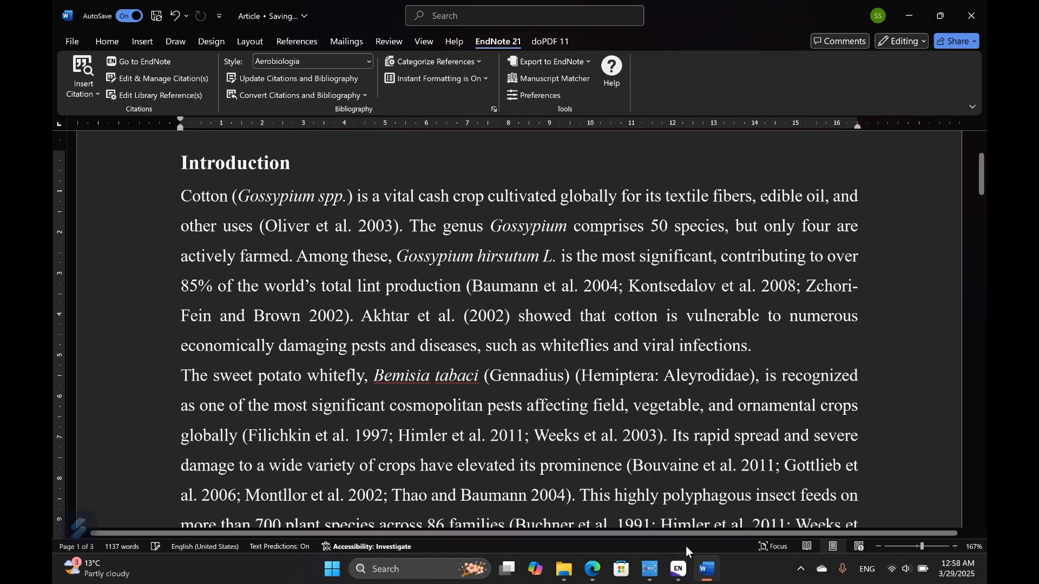
{"action": "left_click", "coordinate": [680, 567]}
{"action": "left_click", "coordinate": [678, 572]}
{"action": "left_click", "coordinate": [304, 245]}
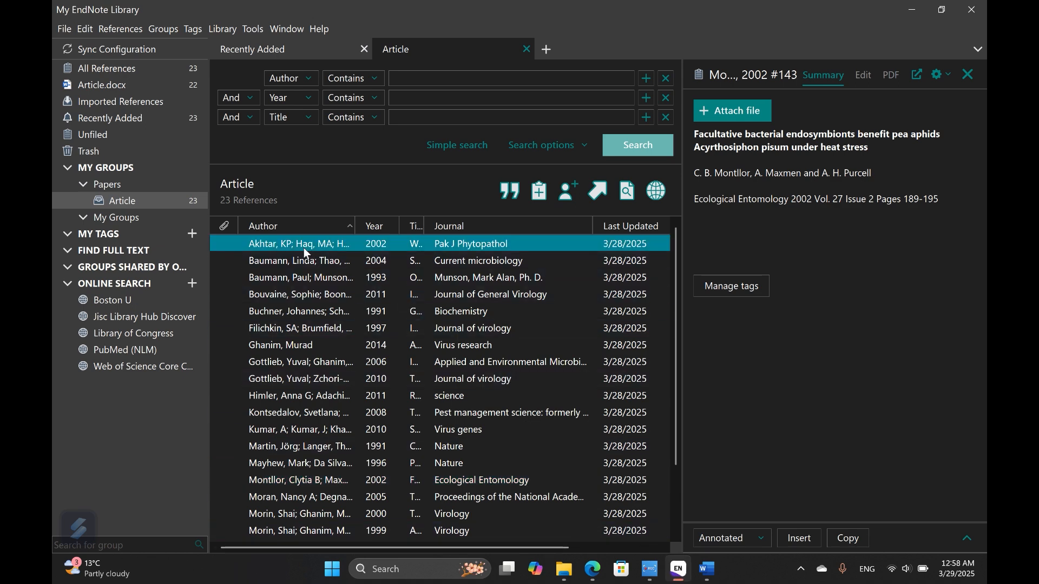
{"action": "left_click", "coordinate": [509, 190]}
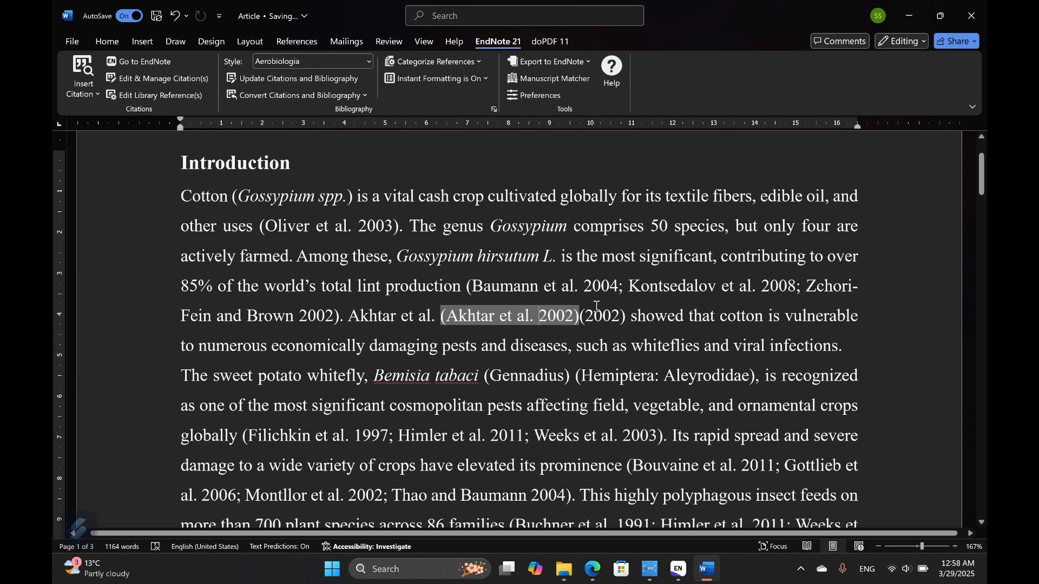
- Delete the manually typed "(2002)" following the newly inserted citation
{"action": "left_click_drag", "start_coordinate": [588, 316], "coordinate": [617, 318]}
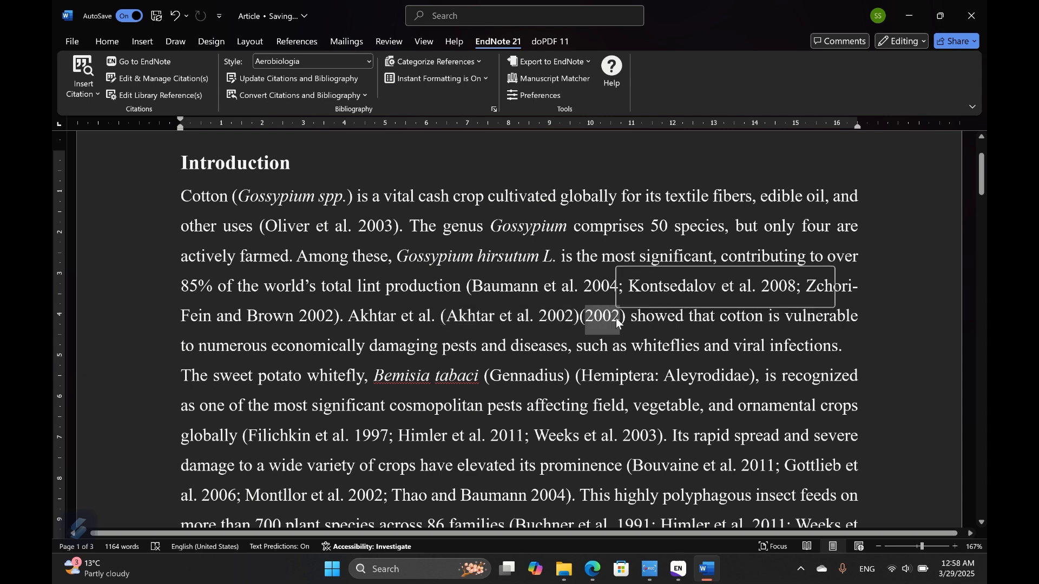
{"action": "key", "text": "BackSpace"}
{"action": "key", "text": "BackSpace"}
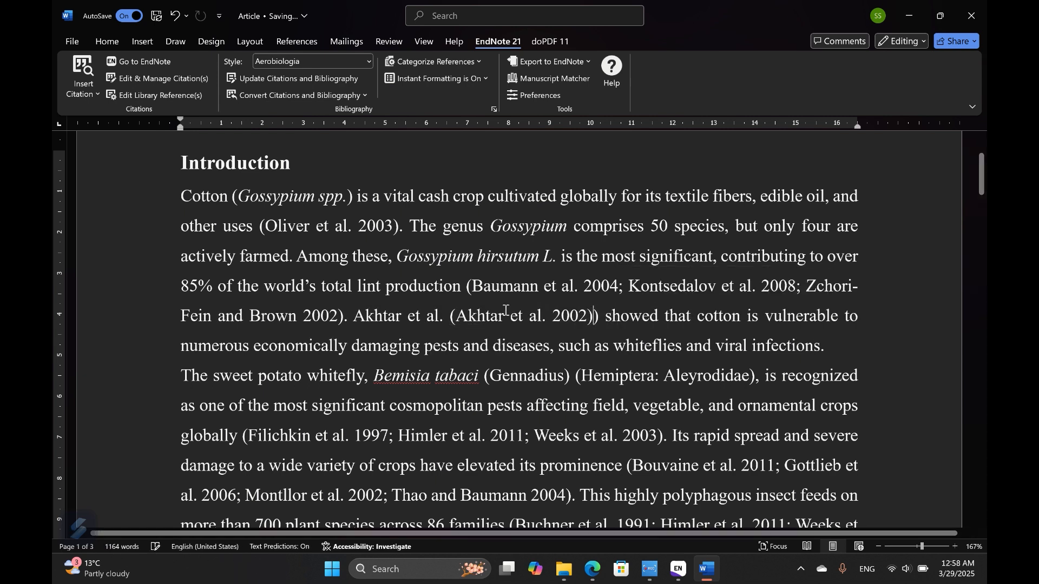
{"action": "key", "text": "Delete"}
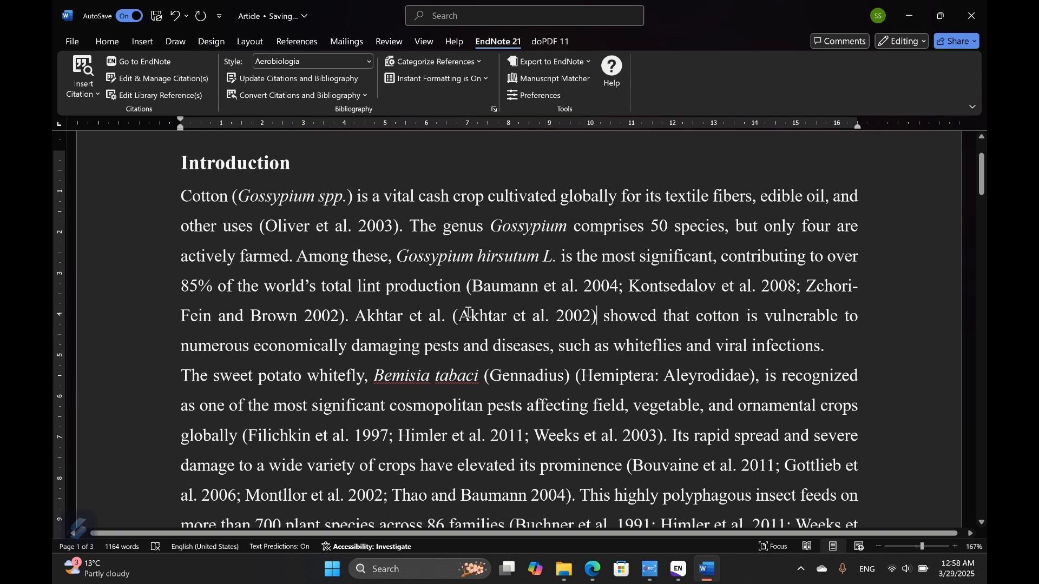
- Open the inserted citation in Edit & Manage Citations, examine the reference details of nearby entries and its own, and return to its citation-editing options
{"action": "left_click_drag", "start_coordinate": [471, 314], "coordinate": [577, 313]}
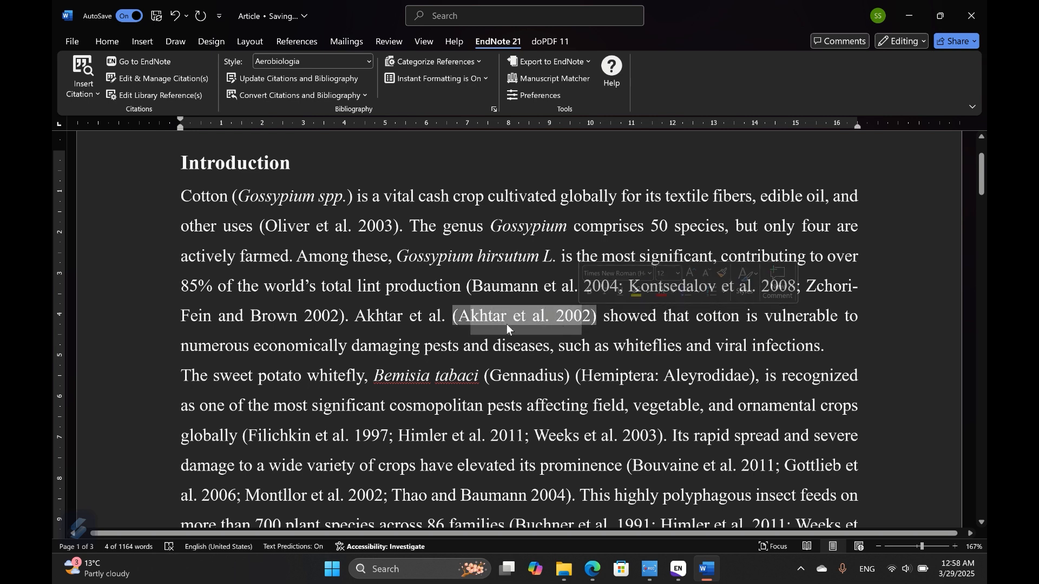
{"action": "left_click", "coordinate": [167, 79]}
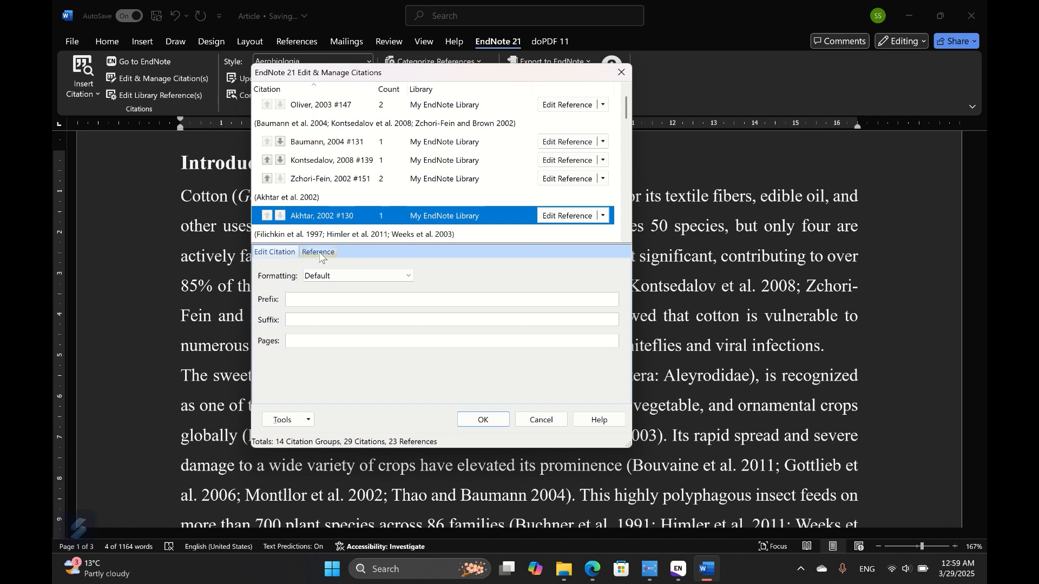
{"action": "left_click", "coordinate": [321, 179]}
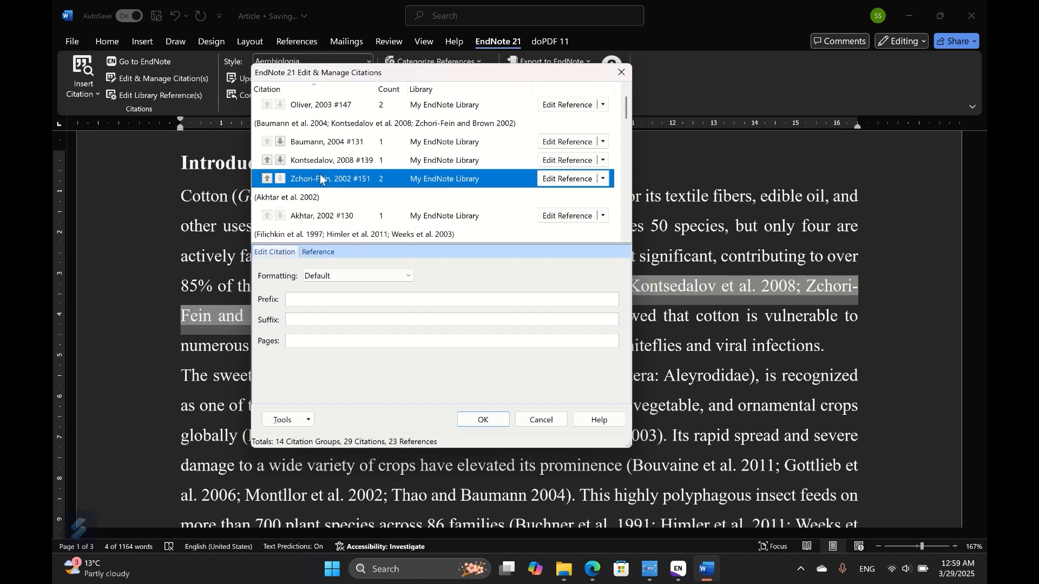
{"action": "left_click", "coordinate": [318, 252]}
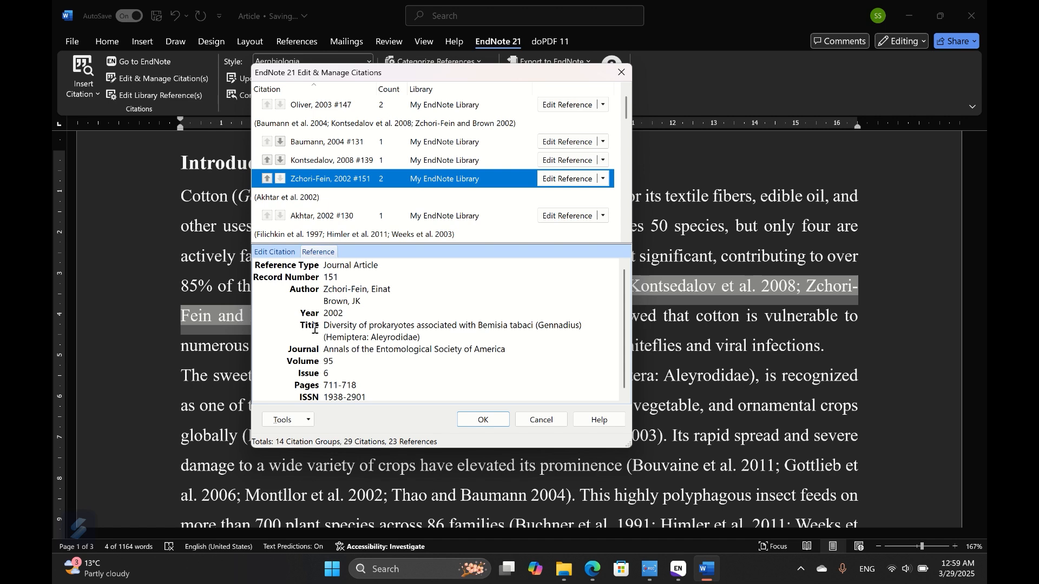
{"action": "left_click", "coordinate": [315, 166]}
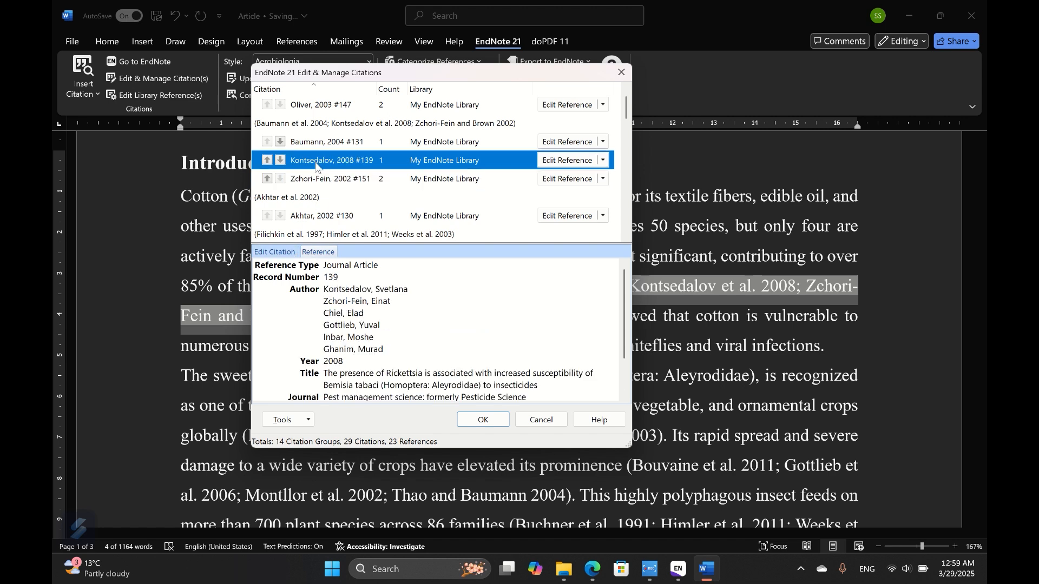
{"action": "scroll", "coordinate": [361, 287], "scroll_direction": "down", "scroll_amount": 1}
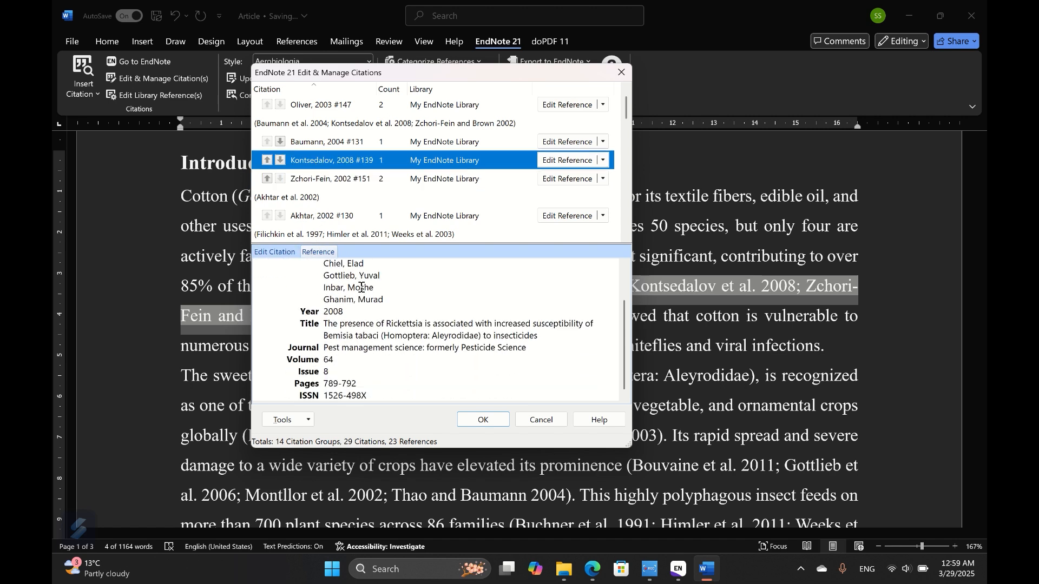
{"action": "left_click", "coordinate": [326, 220]}
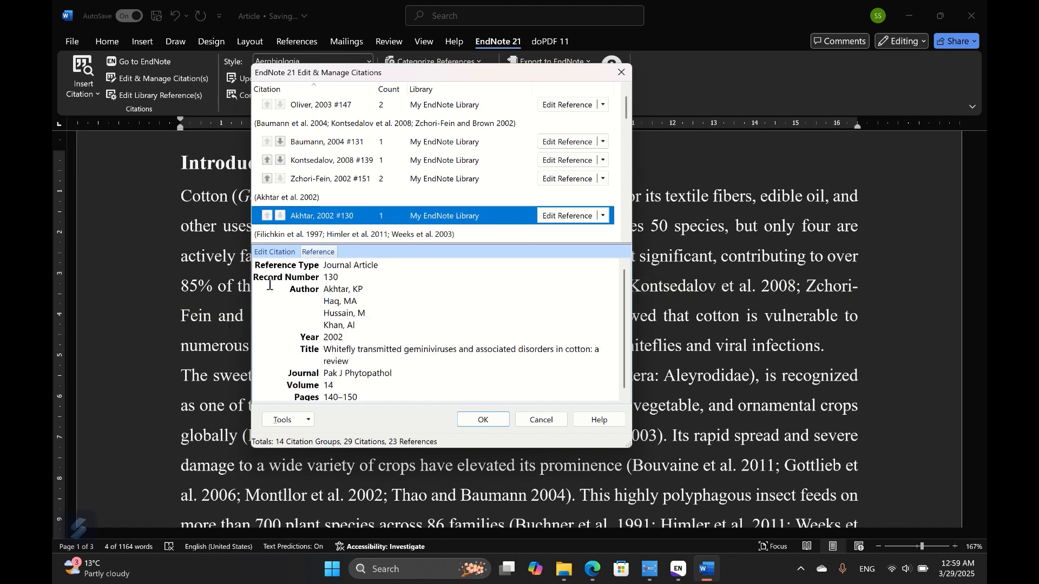
{"action": "left_click", "coordinate": [275, 254]}
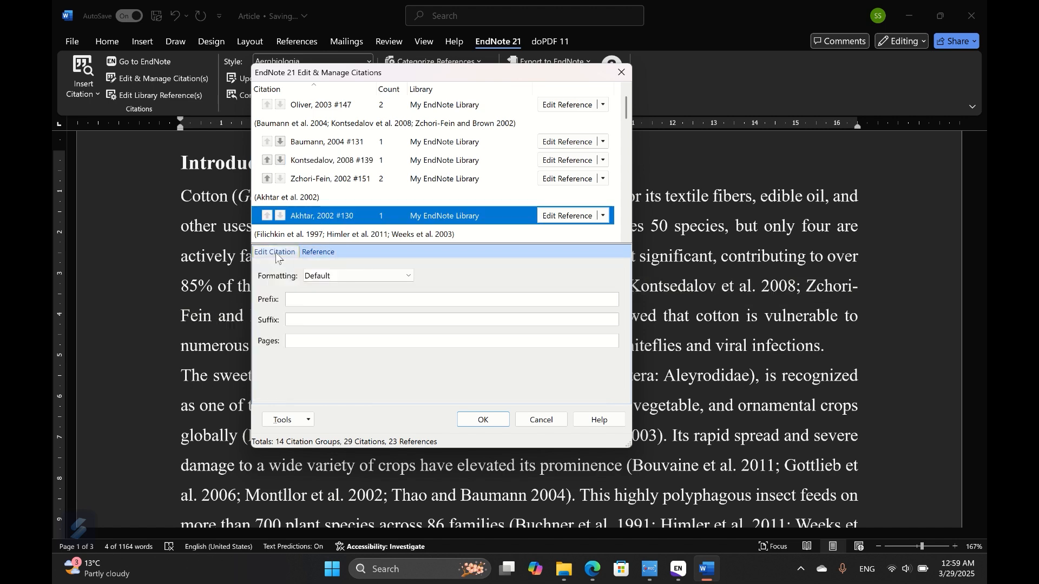
- Set the 2002 citation's formatting to Exclude Author, apply it, and select the updated citation in the first paragraph
{"action": "left_click", "coordinate": [404, 277]}
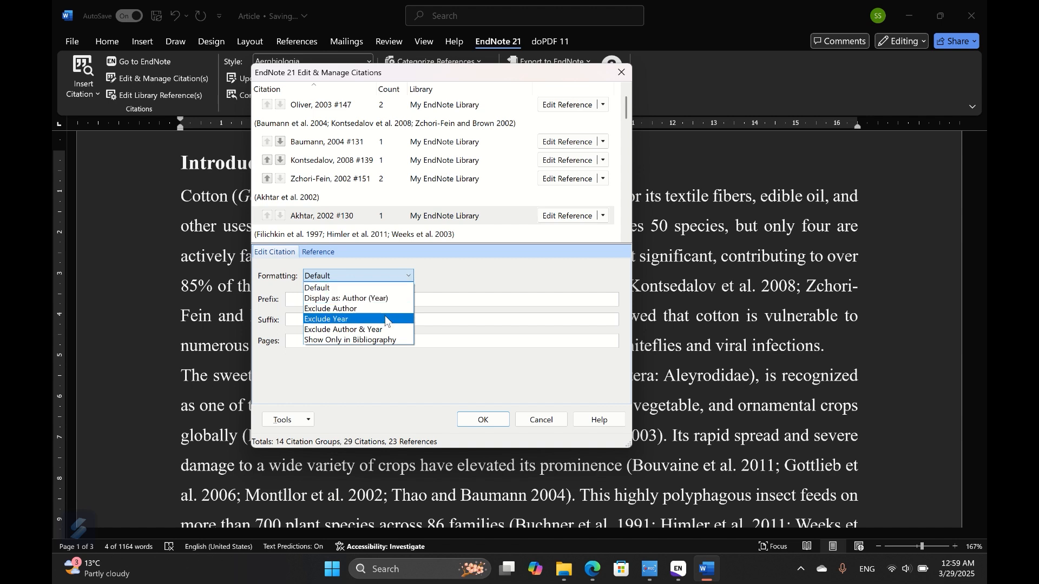
{"action": "left_click", "coordinate": [384, 309]}
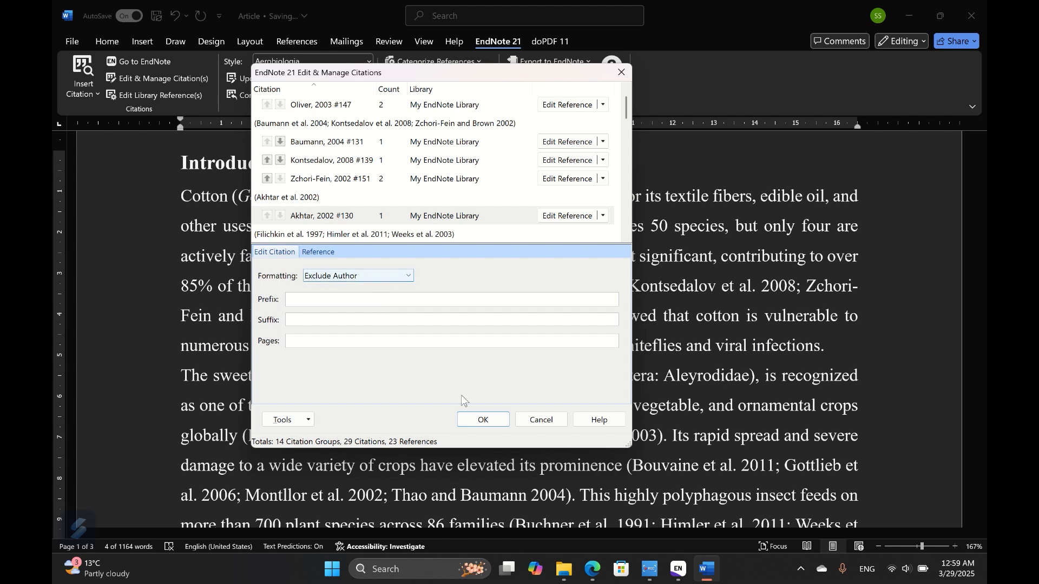
{"action": "left_click", "coordinate": [471, 420]}
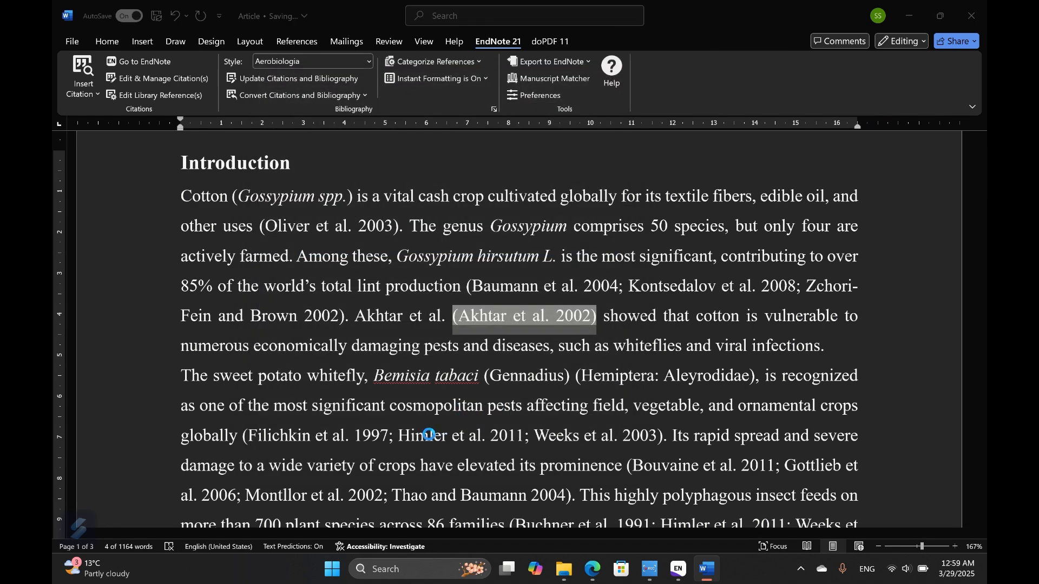
{"action": "left_click", "coordinate": [470, 314]}
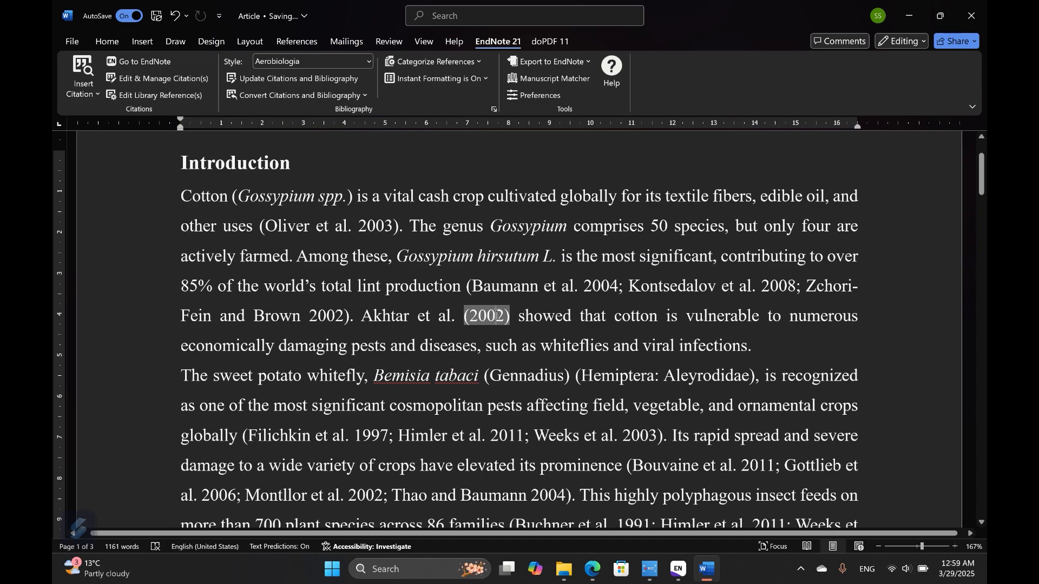
- Check the 2002 Pak J Phytopathol entry in the reference list and compare the typed author text with its year-only citation in the first paragraph
{"action": "scroll", "coordinate": [593, 306], "scroll_direction": "down", "scroll_amount": 15}
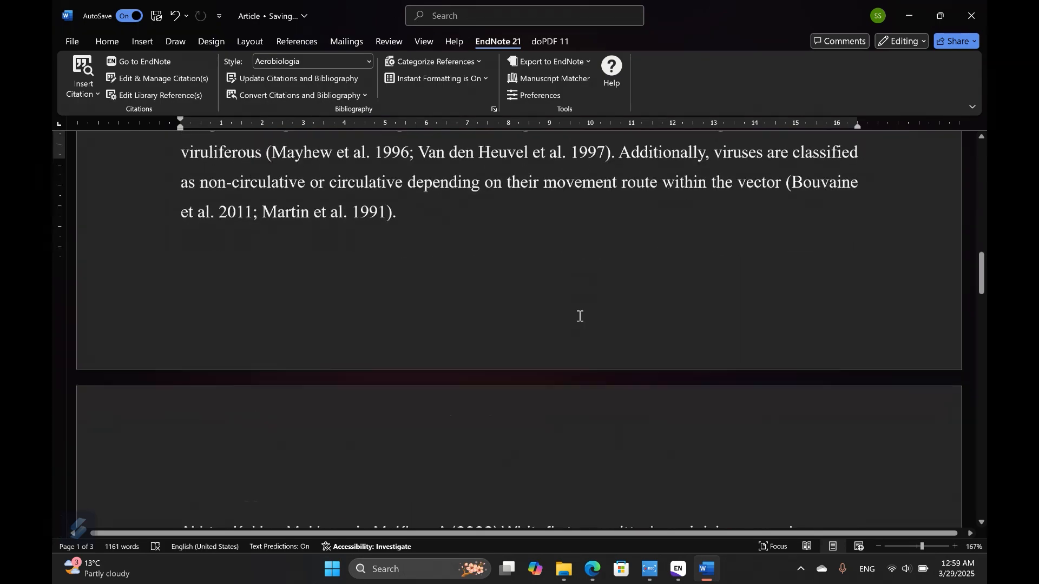
{"action": "scroll", "coordinate": [573, 318], "scroll_direction": "up", "scroll_amount": 10}
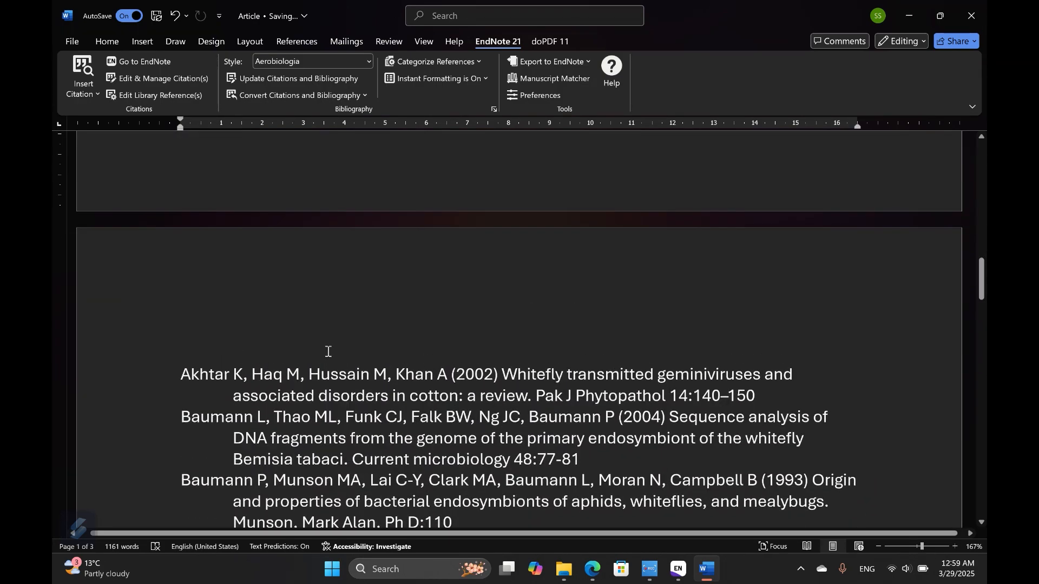
{"action": "left_click", "coordinate": [250, 375]}
{"action": "scroll", "coordinate": [470, 362], "scroll_direction": "up", "scroll_amount": 15}
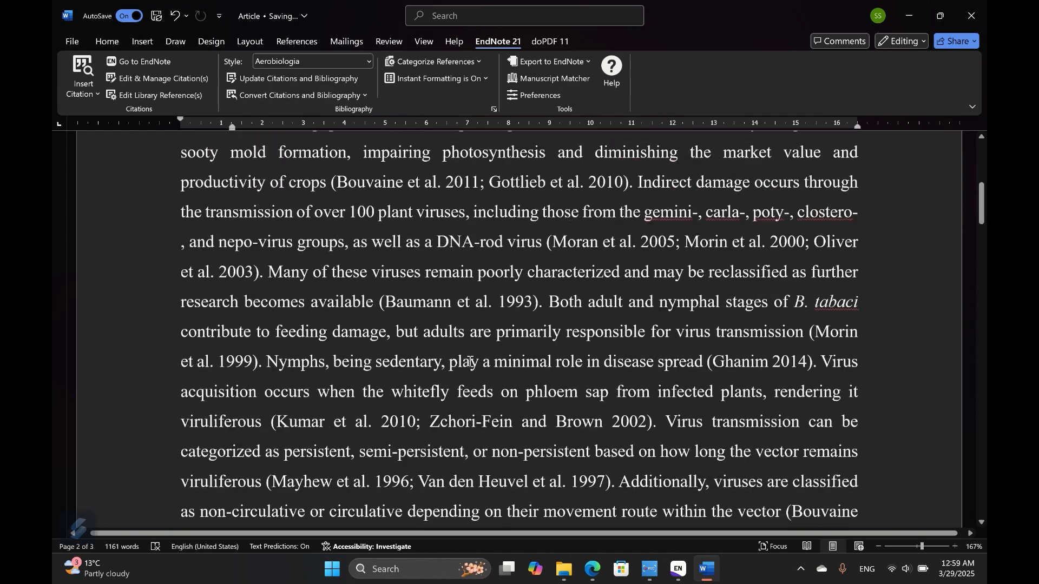
{"action": "scroll", "coordinate": [470, 355], "scroll_direction": "down", "scroll_amount": 2}
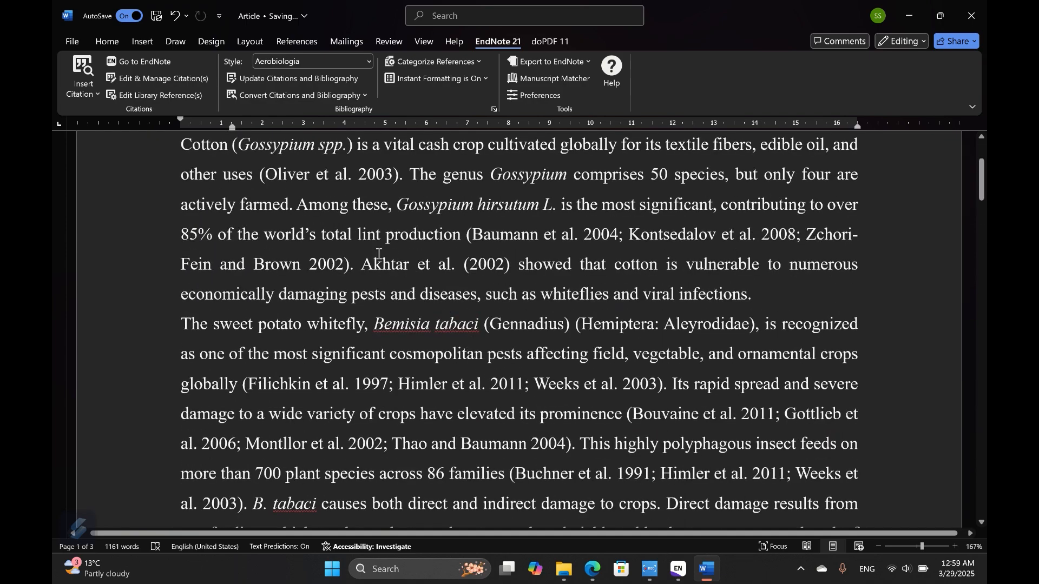
{"action": "left_click_drag", "start_coordinate": [374, 273], "coordinate": [479, 268]}
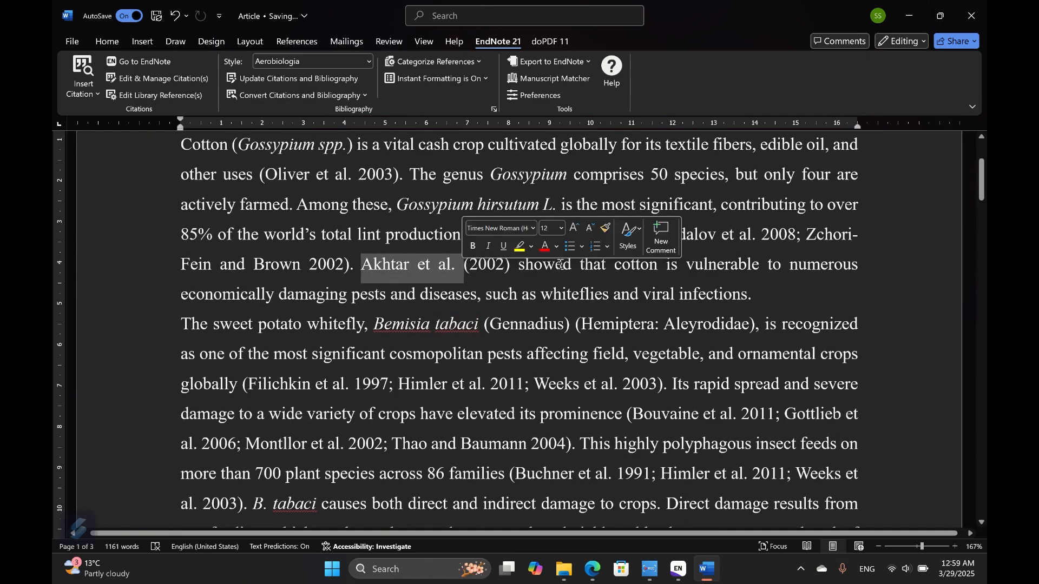
{"action": "left_click", "coordinate": [472, 265]}
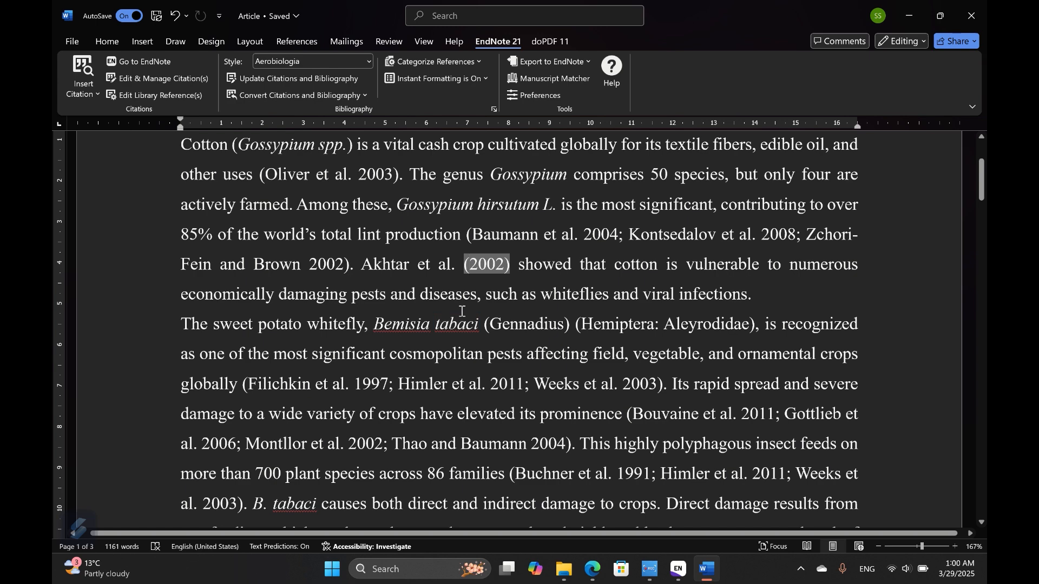
- Add the prefix "In:" to the 2003 citation after "other uses" through Edit & Manage Citations
{"action": "left_click", "coordinate": [152, 79]}
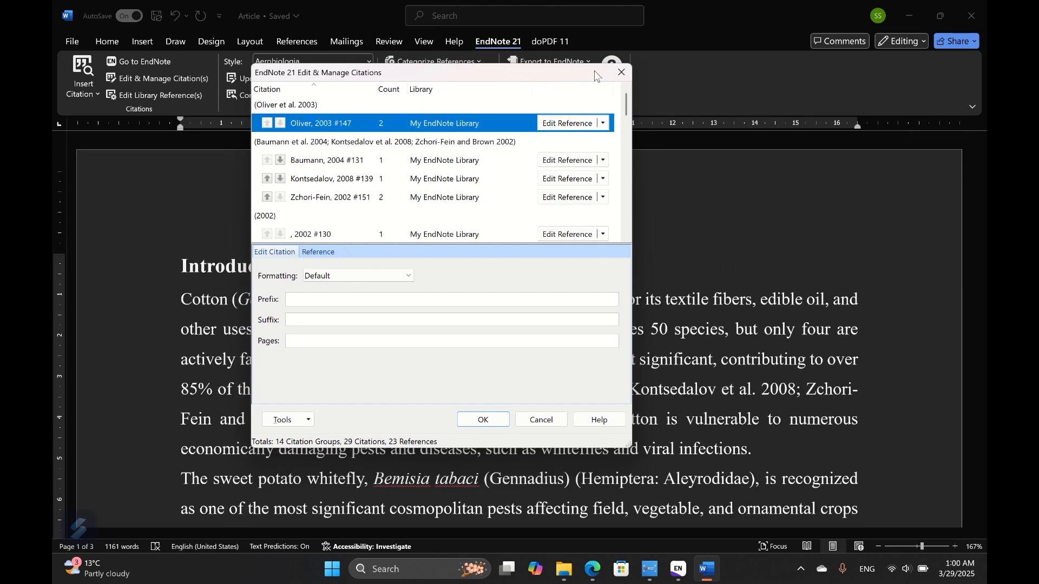
{"action": "left_click", "coordinate": [621, 72]}
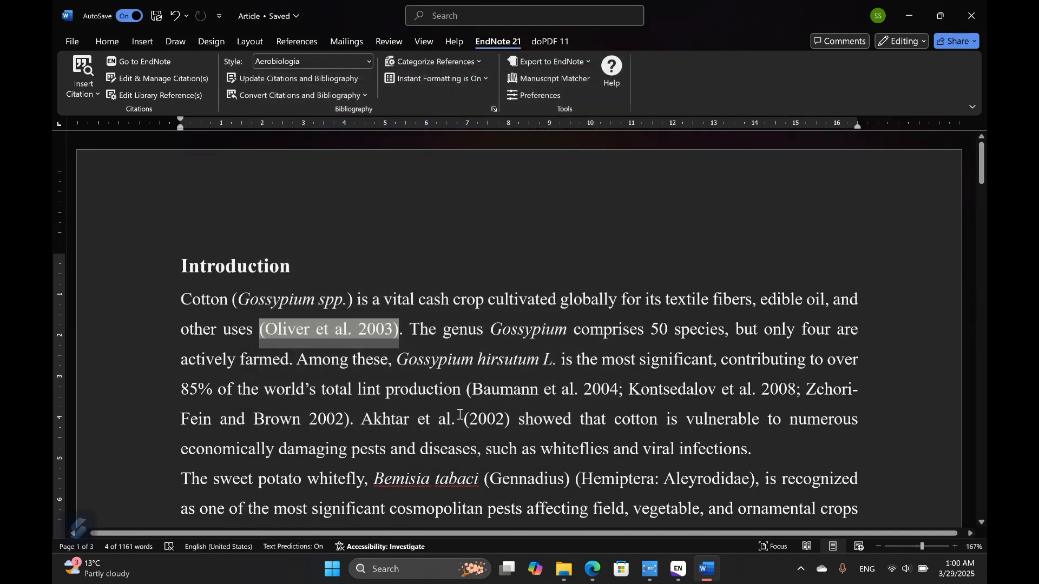
{"action": "left_click", "coordinate": [271, 335]}
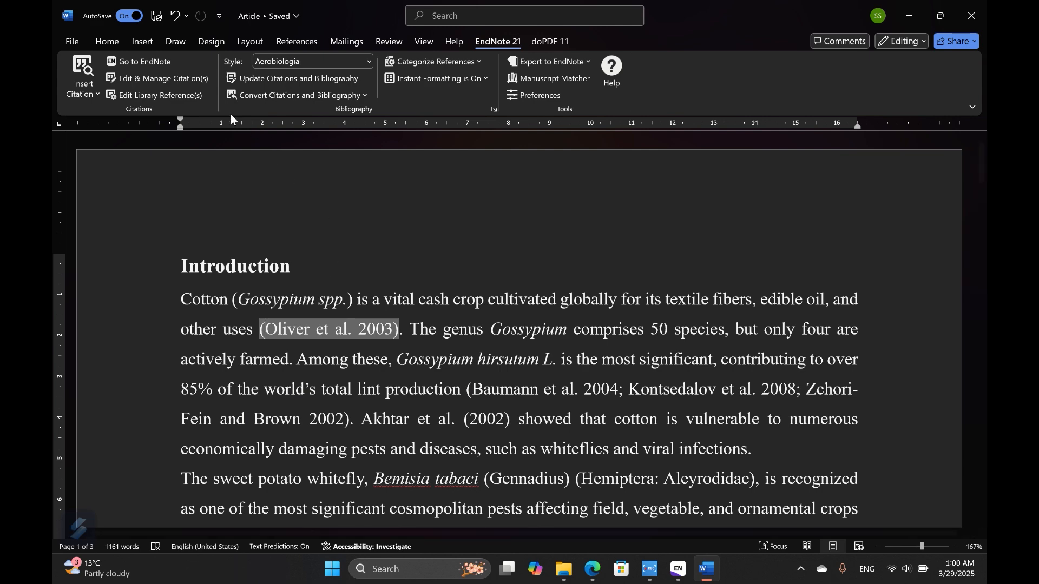
{"action": "left_click", "coordinate": [166, 79]}
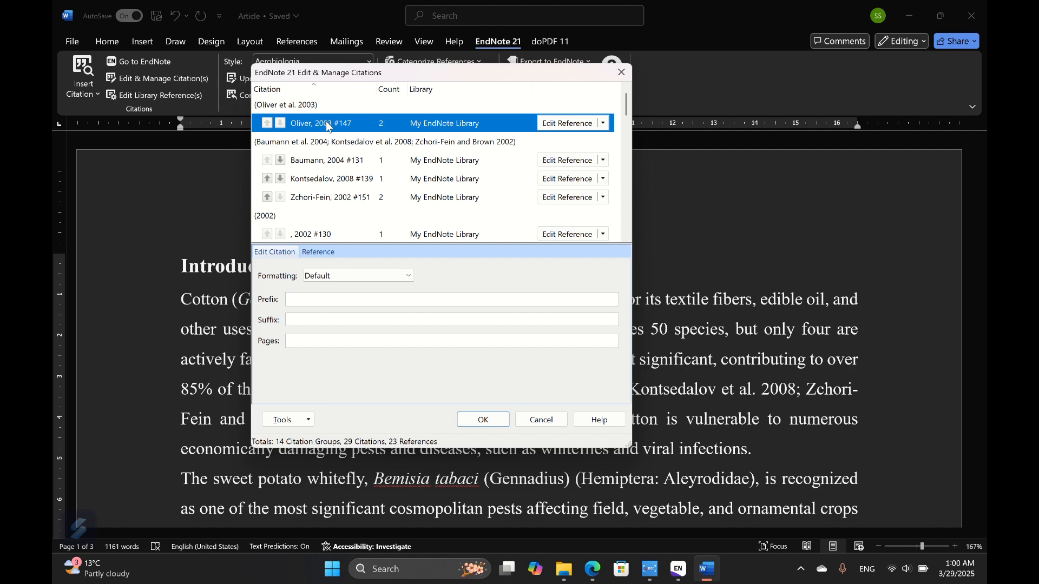
{"action": "left_click", "coordinate": [293, 302]}
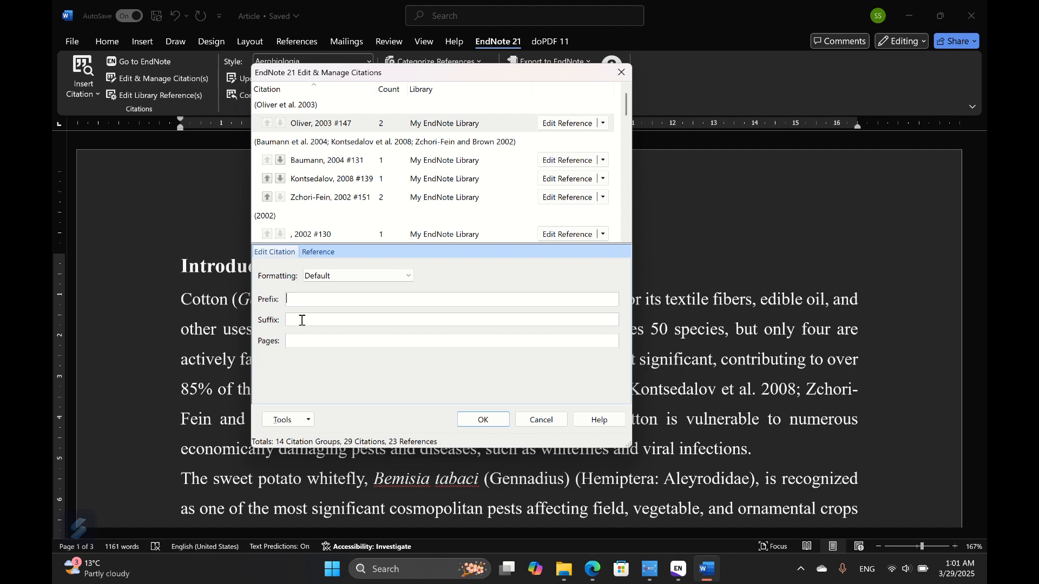
{"action": "type", "text": "In:"}
{"action": "left_click", "coordinate": [483, 420]}
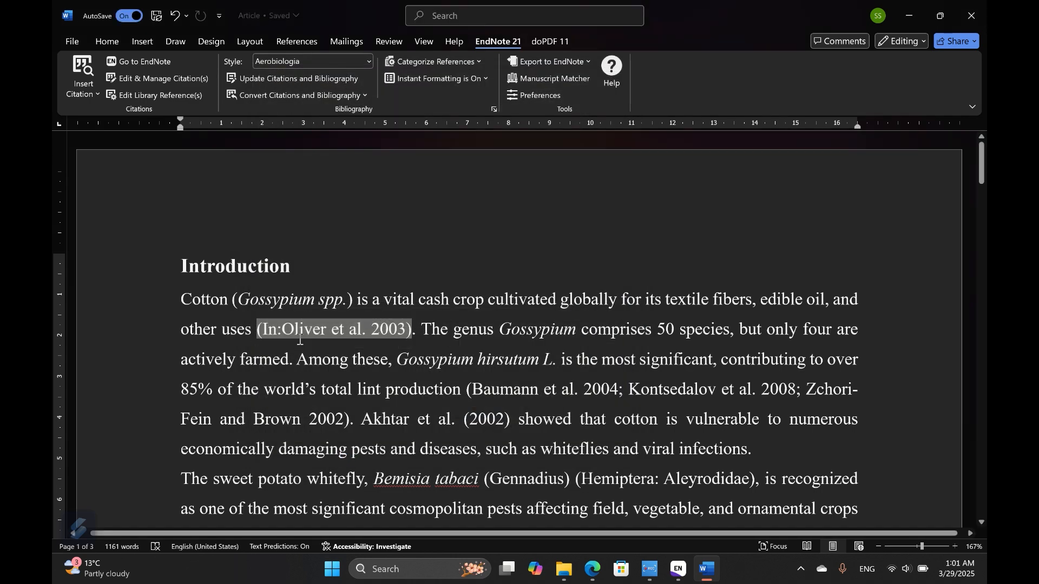